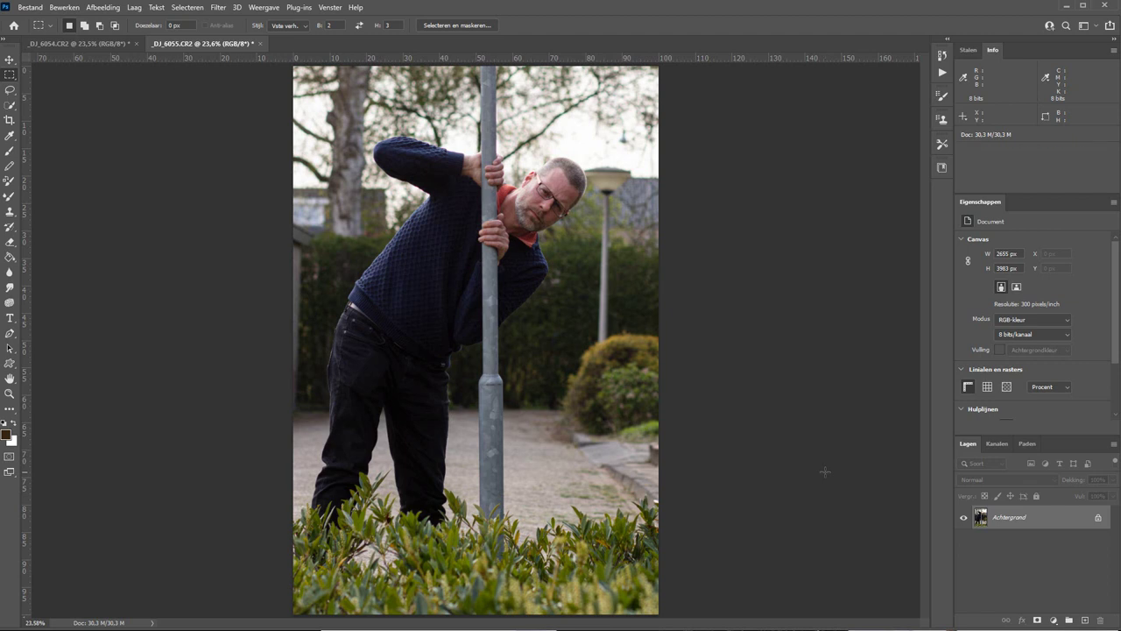
Step: Compare both photos, then drag the man photo into the empty-street document as Laag 1
key("ctrl+Tab")
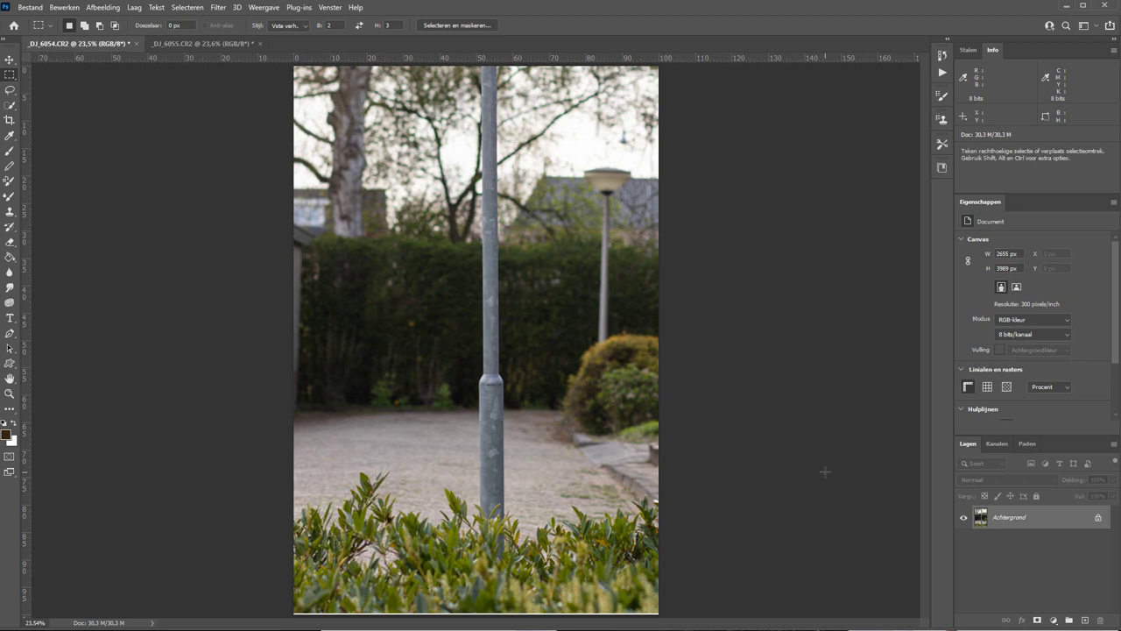
key("ctrl+Tab")
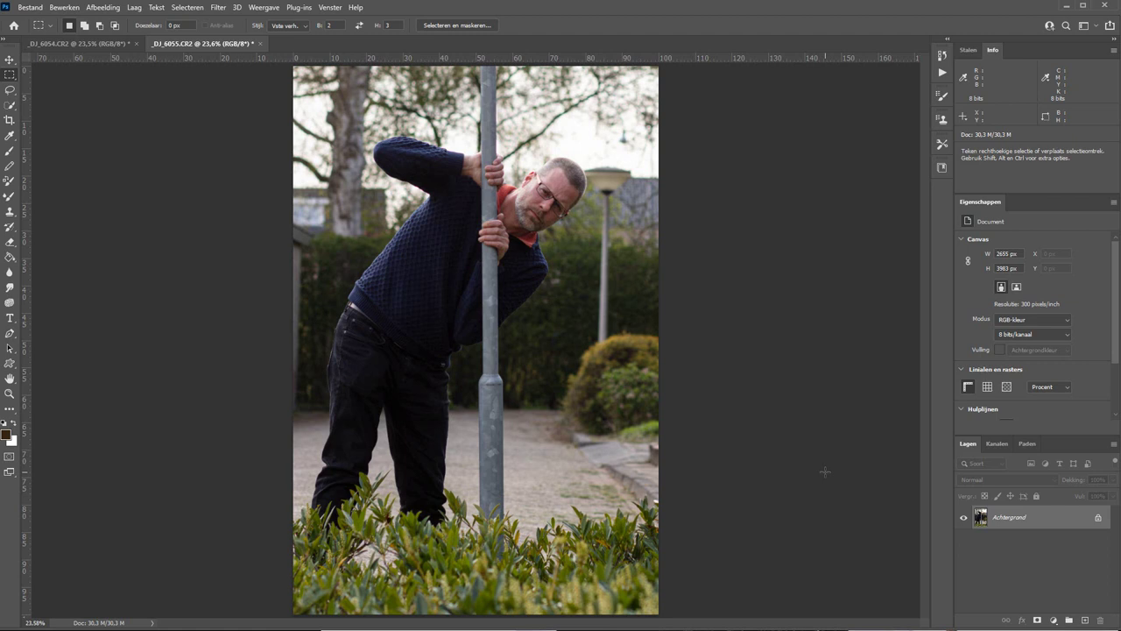
key("ctrl+Tab")
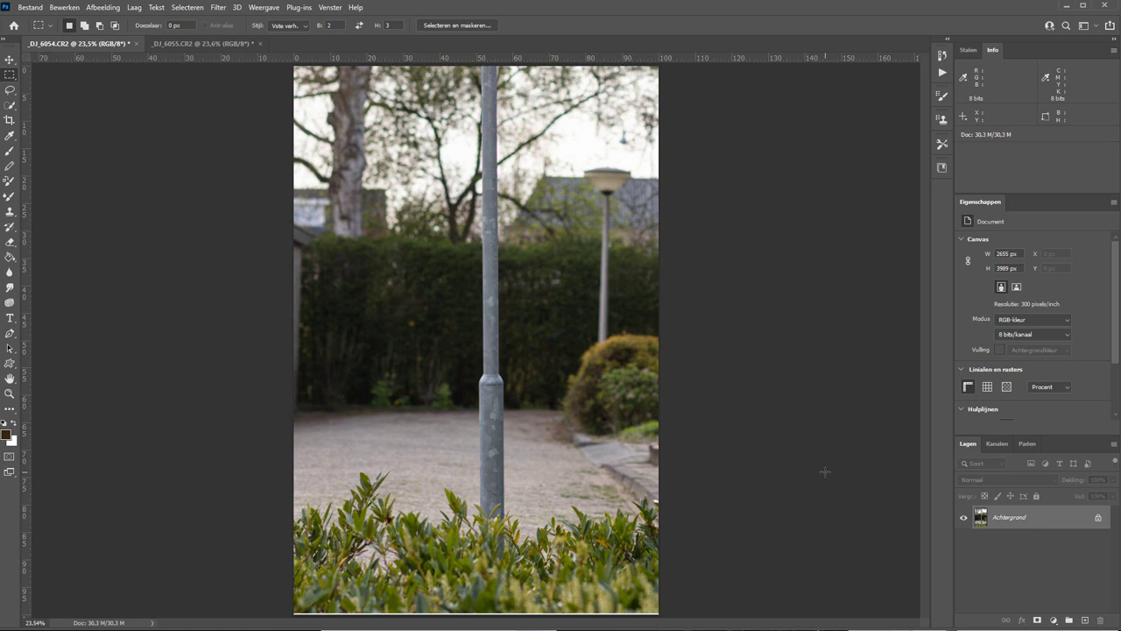
key("ctrl+Tab")
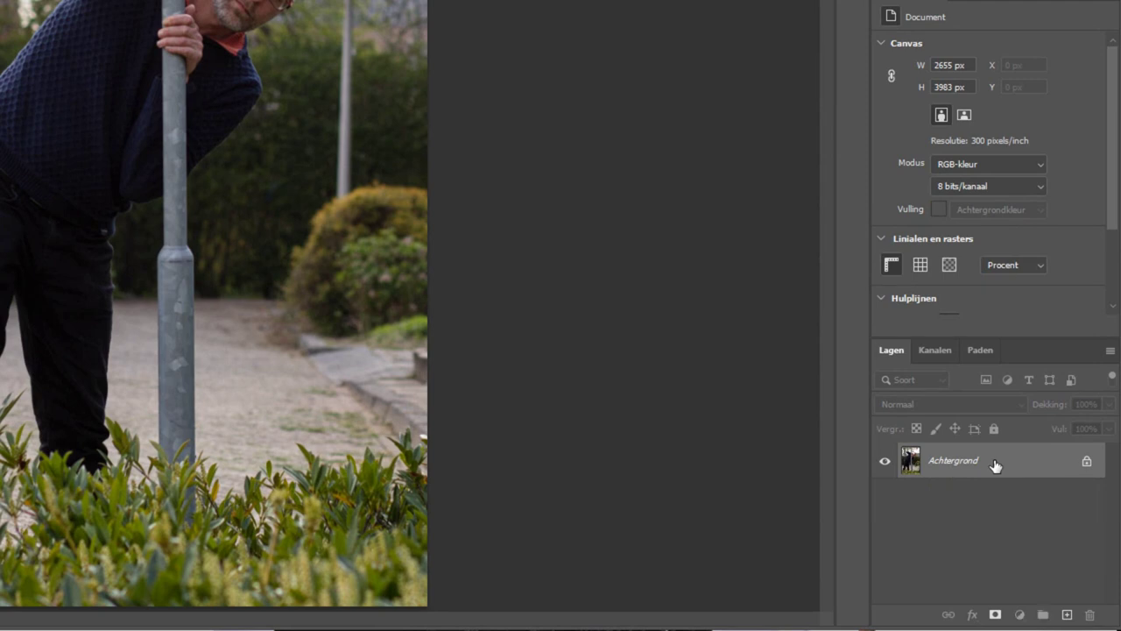
mouse_move(917, 430)
left_mouse_down()
mouse_move(367, 214)
mouse_move(383, 214)
left_mouse_up()
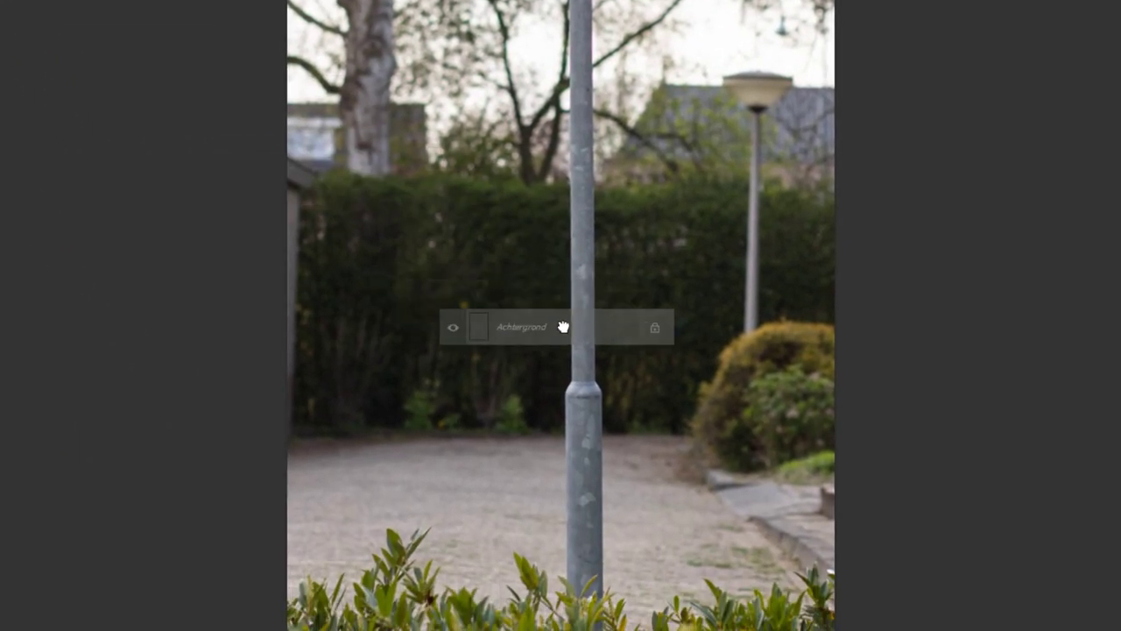
left_click_drag(383, 214, 567, 339)
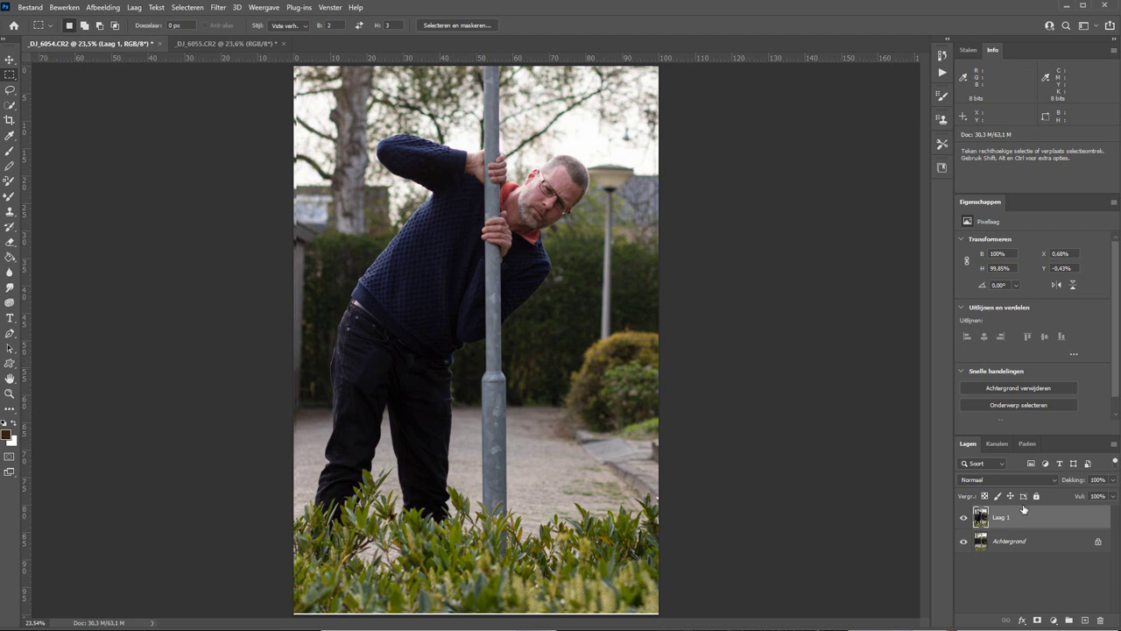
Step: Toggle Laag 1's visibility to compare the man against the empty street
left_click(963, 520)
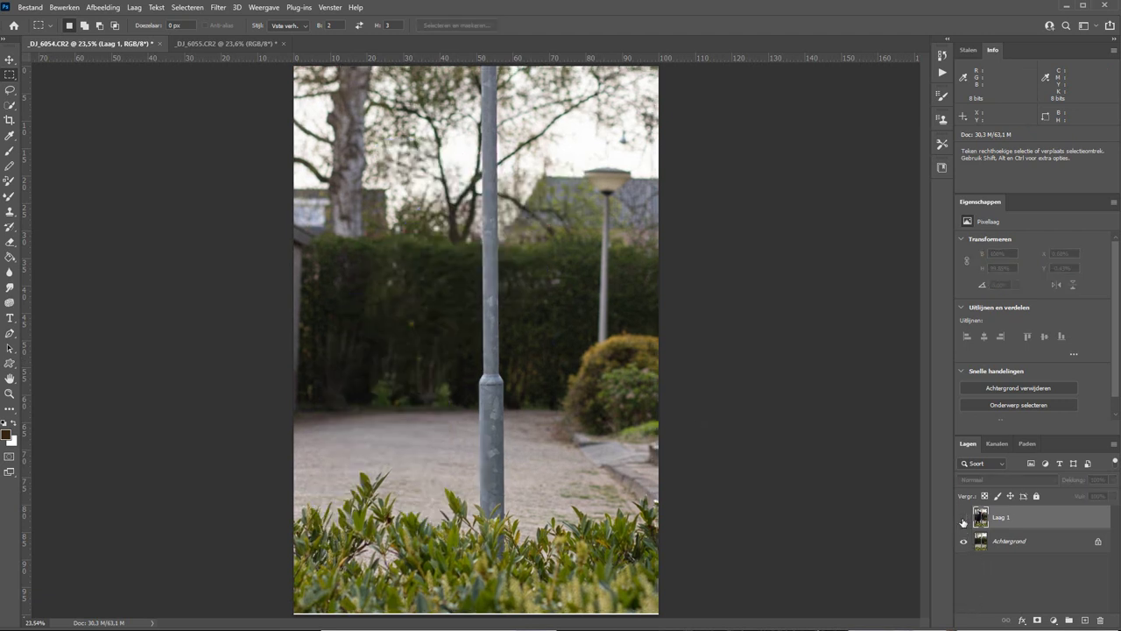
left_click(963, 519)
left_click(963, 520)
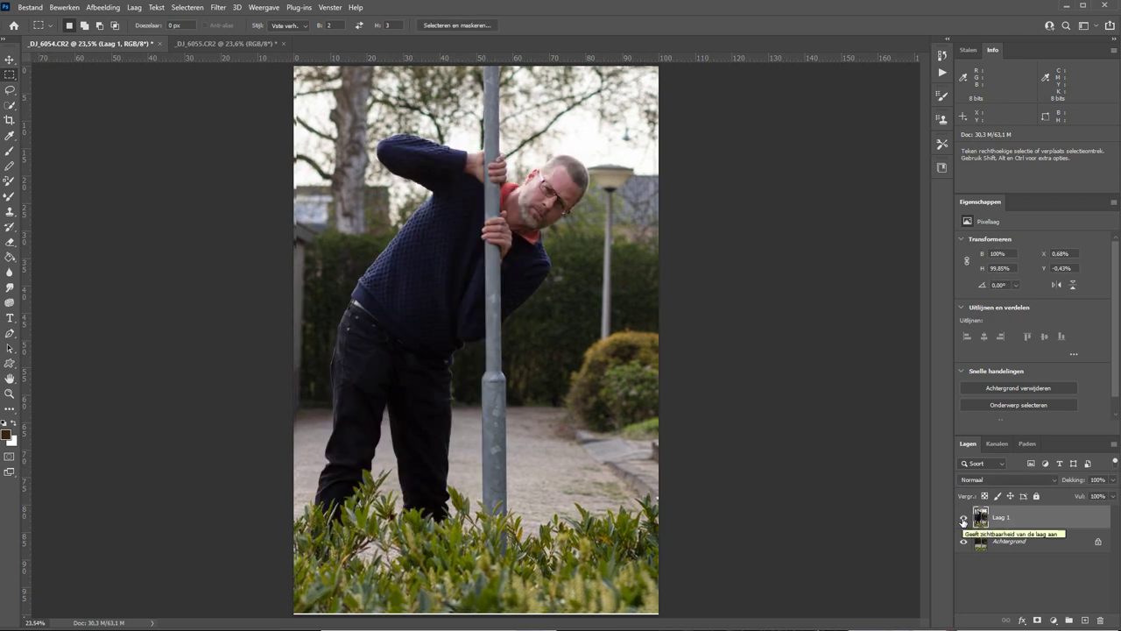
left_click(964, 519)
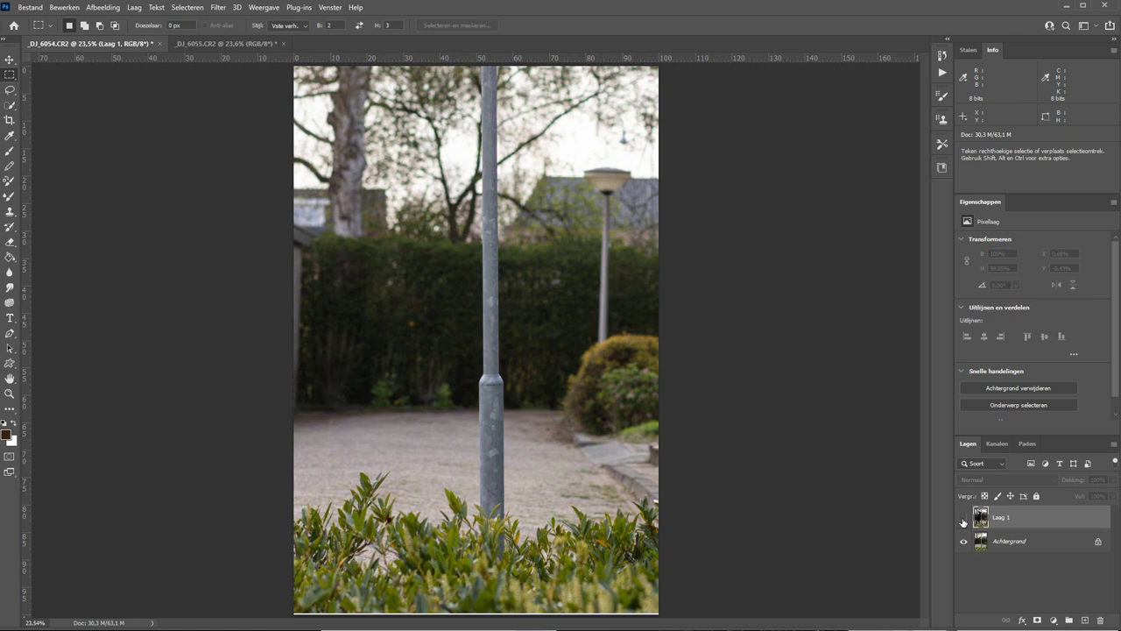
left_click(964, 519)
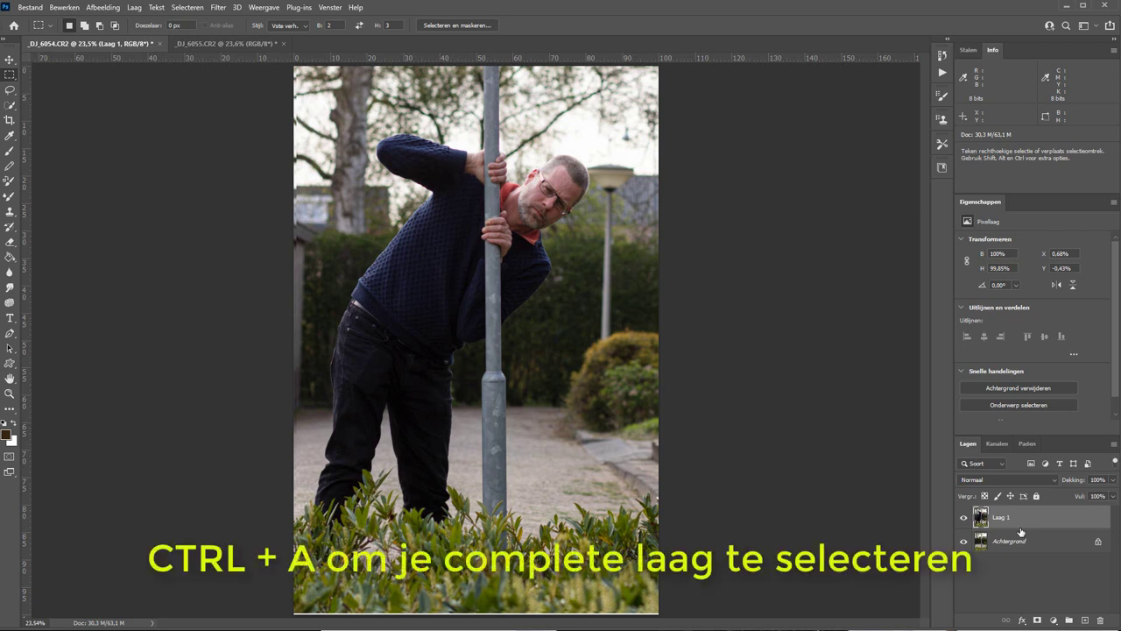
Step: Select all and centre Laag 1 horizontally and vertically with the Move tool's align buttons
key("ctrl+a")
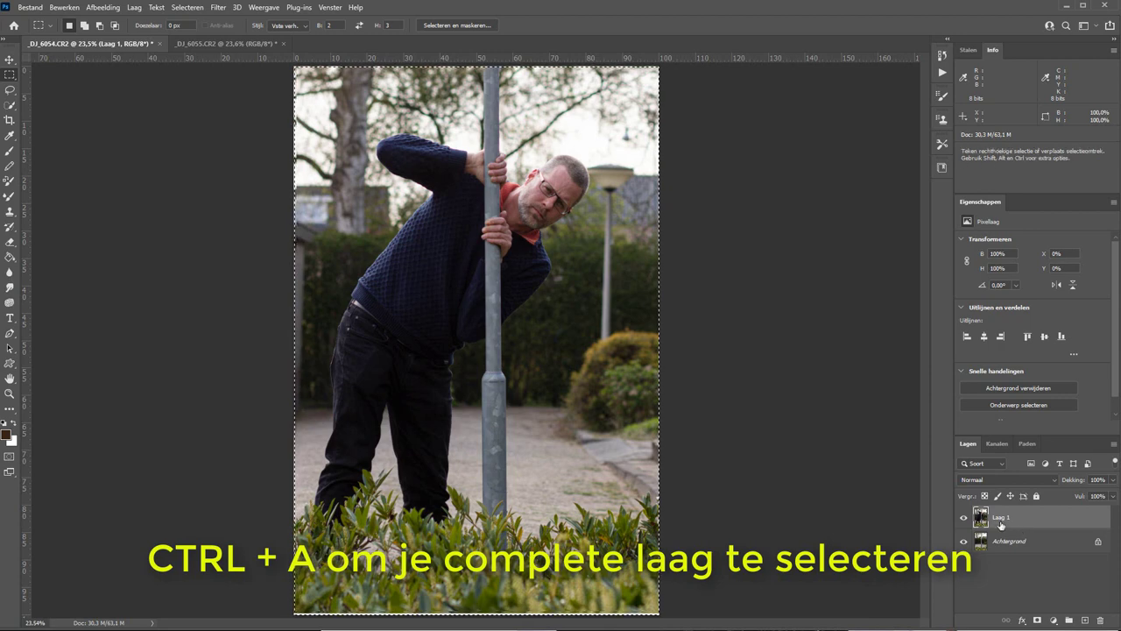
left_click(9, 60)
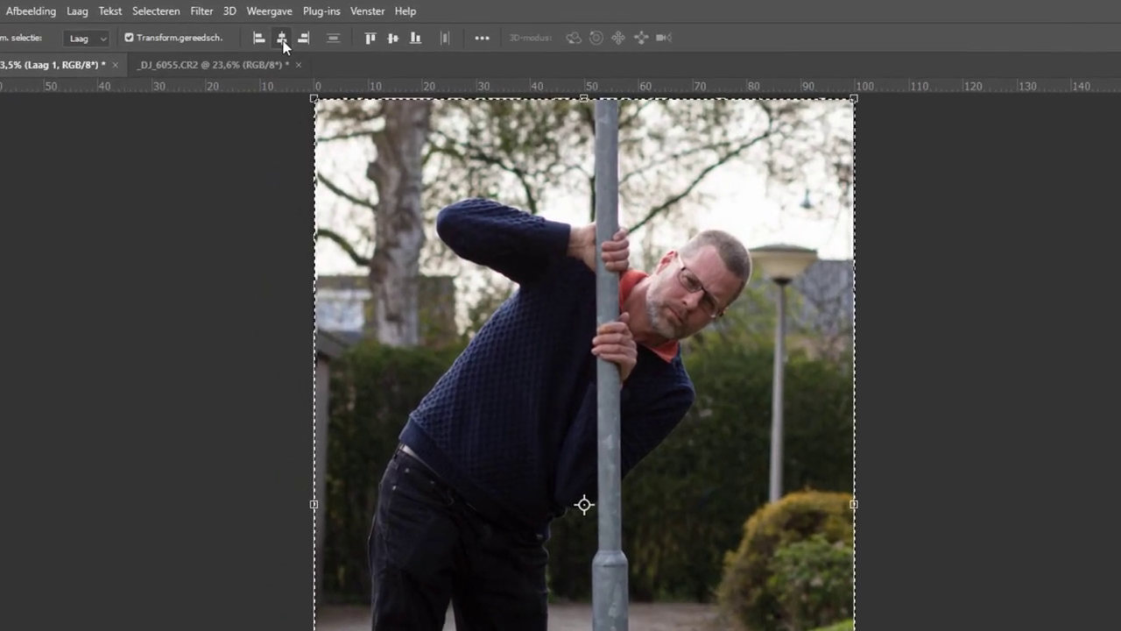
left_click(283, 40)
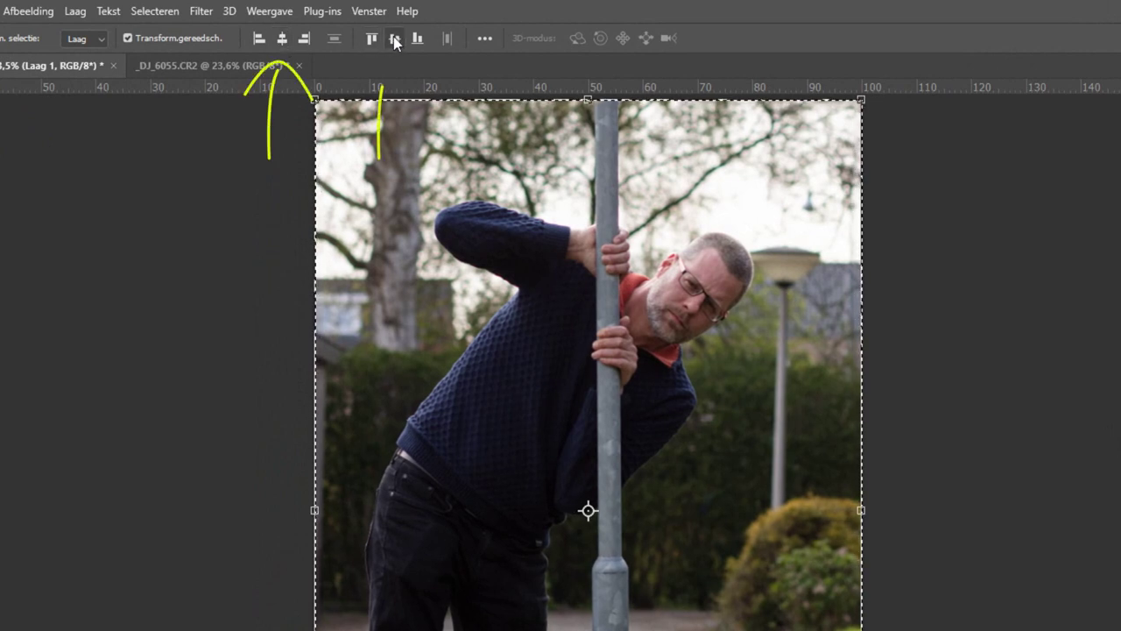
left_click(393, 38)
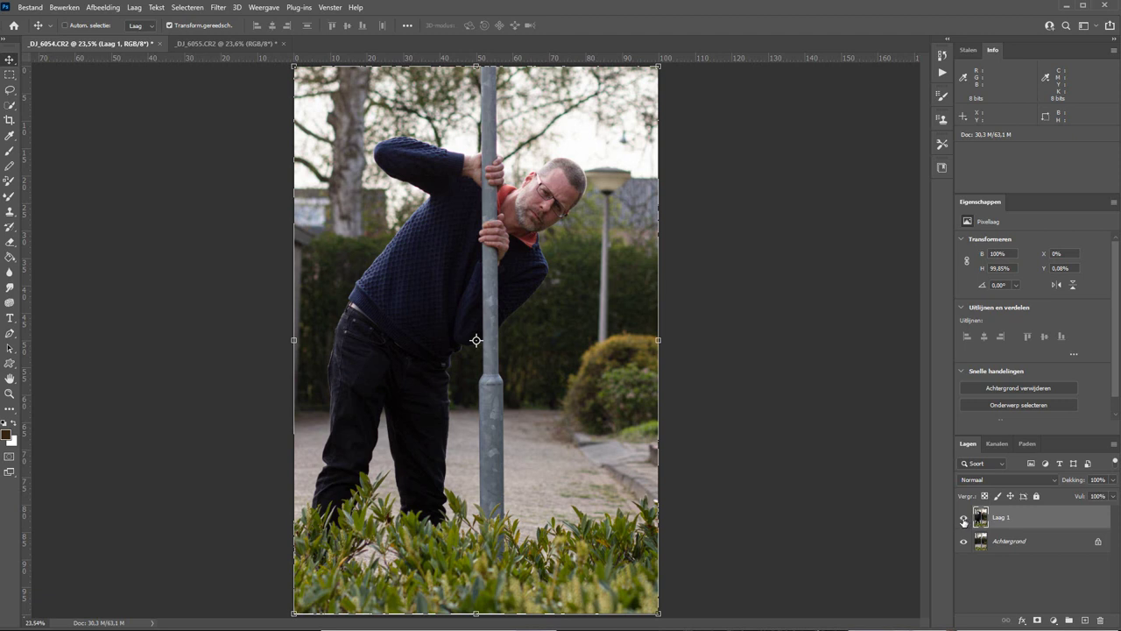
Step: Zoom in on the man's head, toggle Laag 1 to check alignment, then fit the photo
left_click(964, 521)
left_click(965, 521)
key("z")
left_click(639, 210)
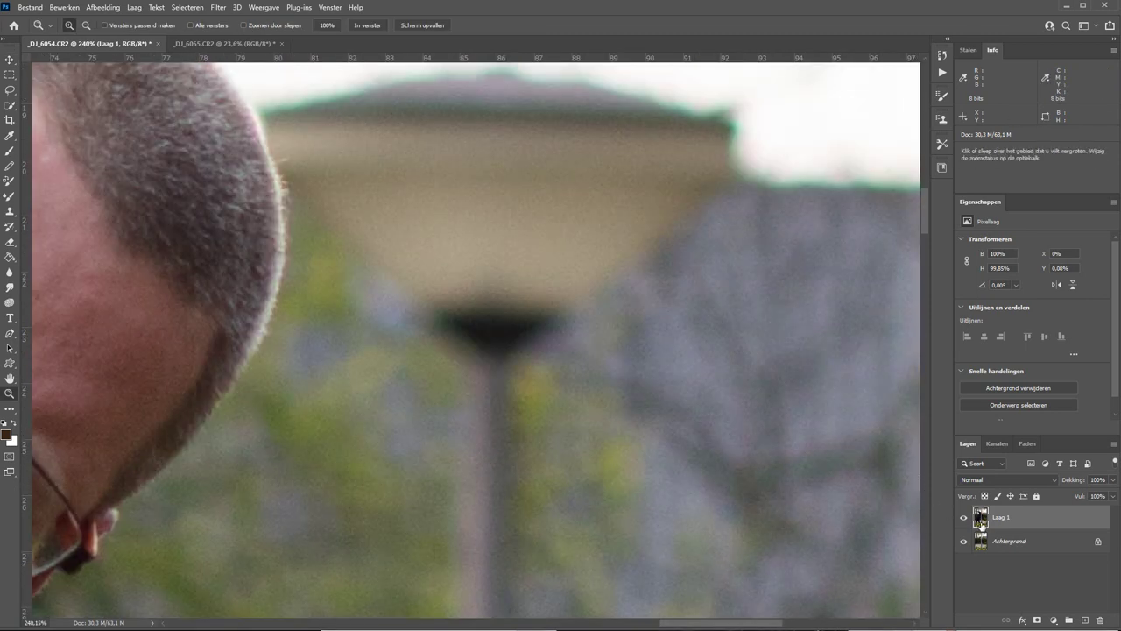
left_click(964, 520)
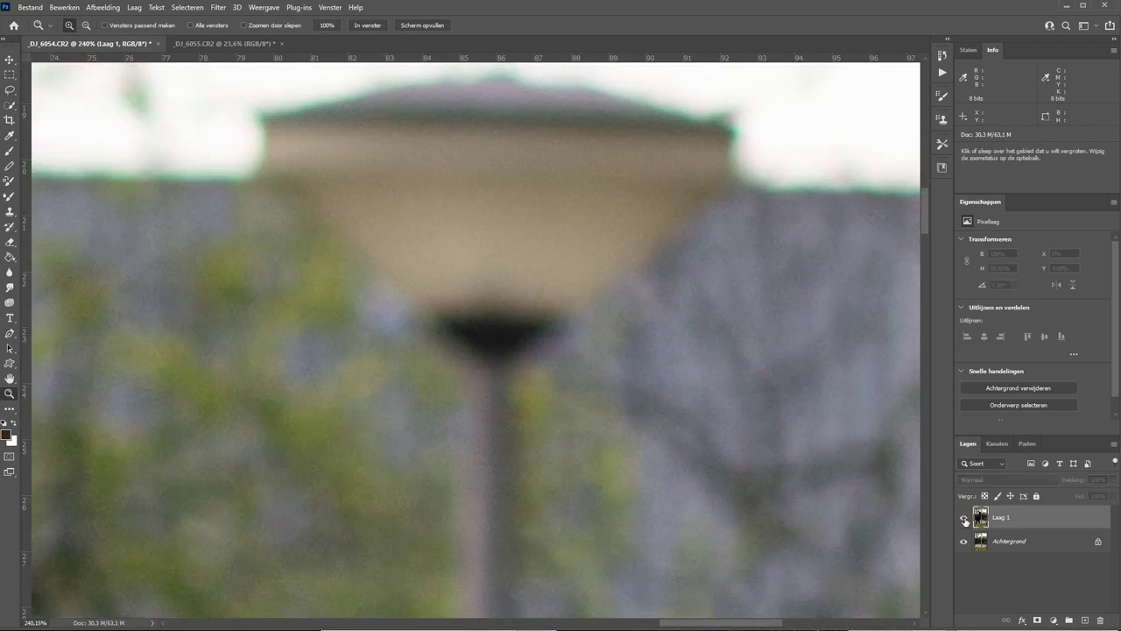
left_click(965, 520)
left_click(965, 520)
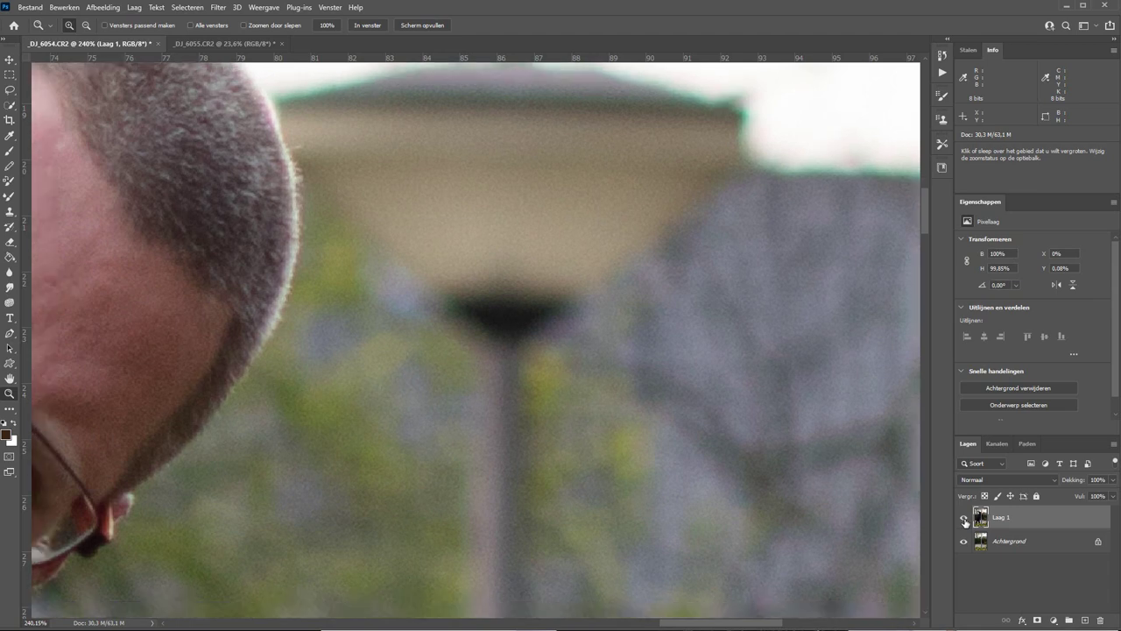
key("ctrl+0")
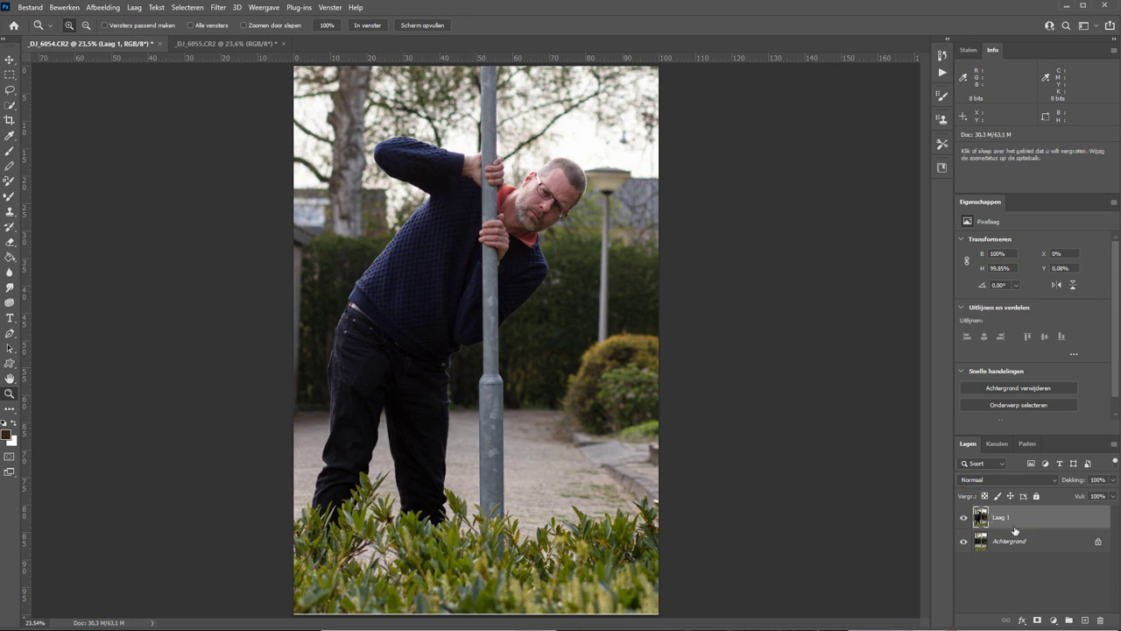
Step: Select both layers and run Lagen automatisch uitlijnen with Automatisch projection
left_click(1061, 545, "shift")
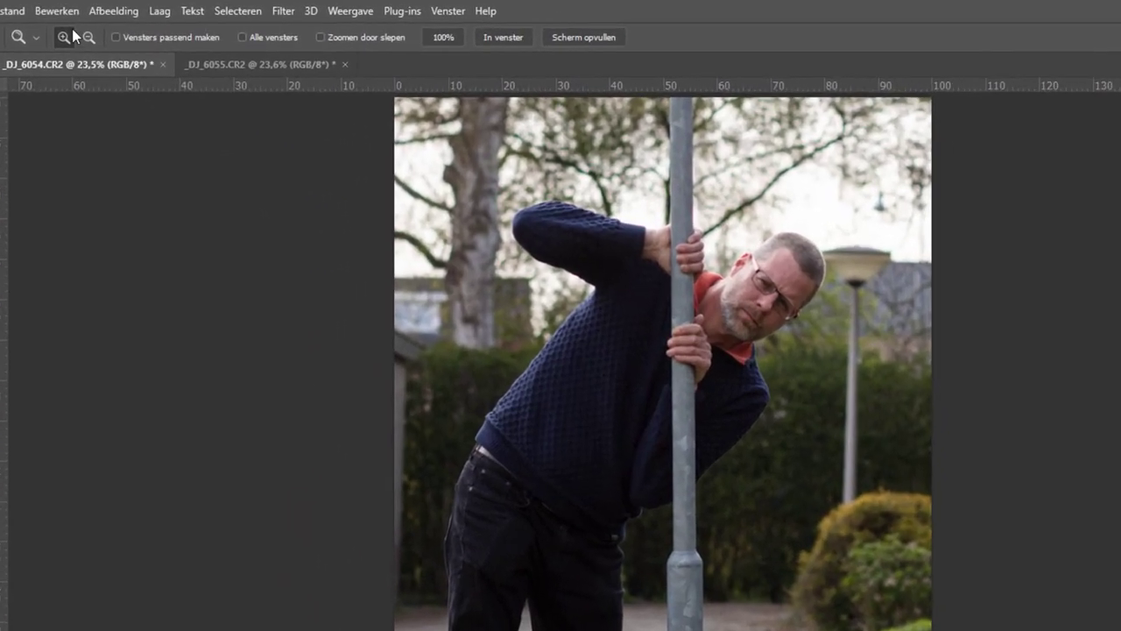
left_click(56, 12)
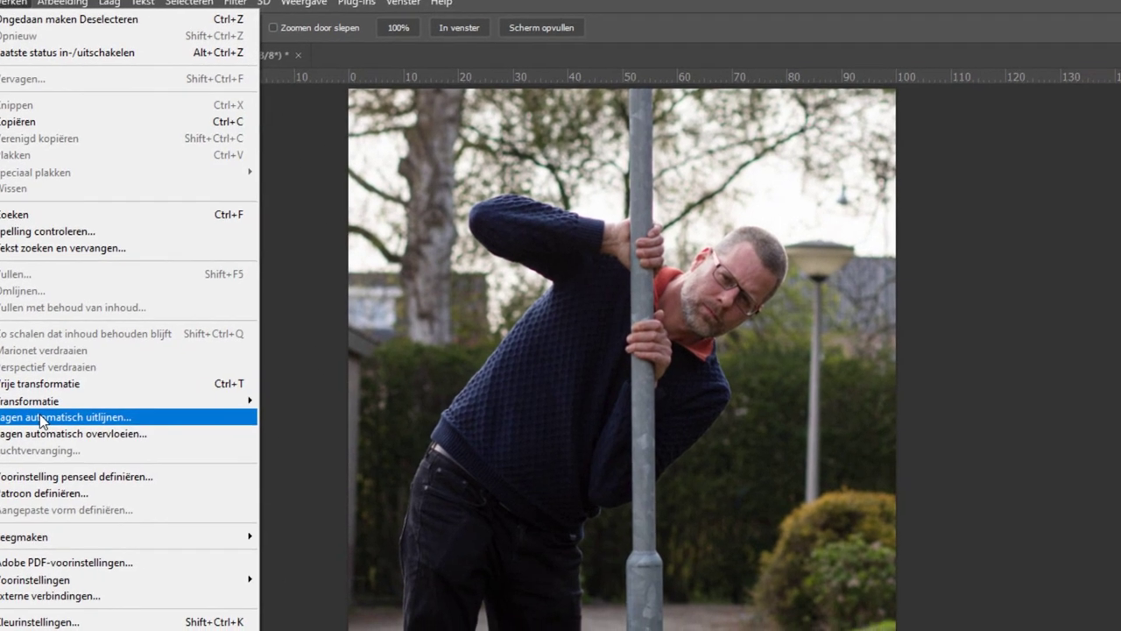
left_click(94, 430)
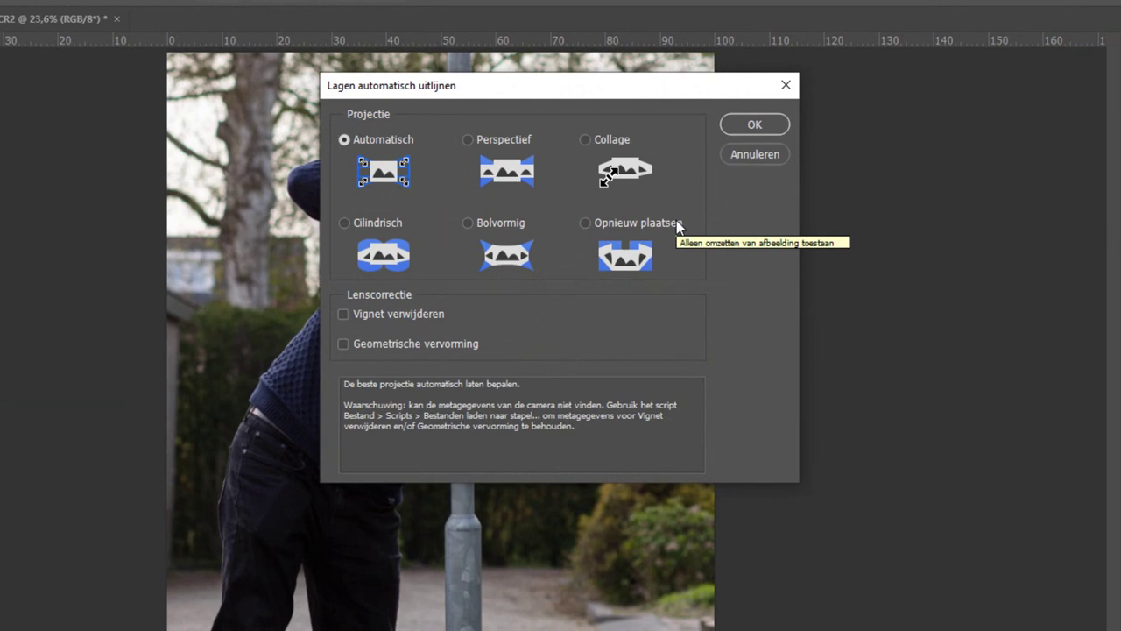
left_click(755, 126)
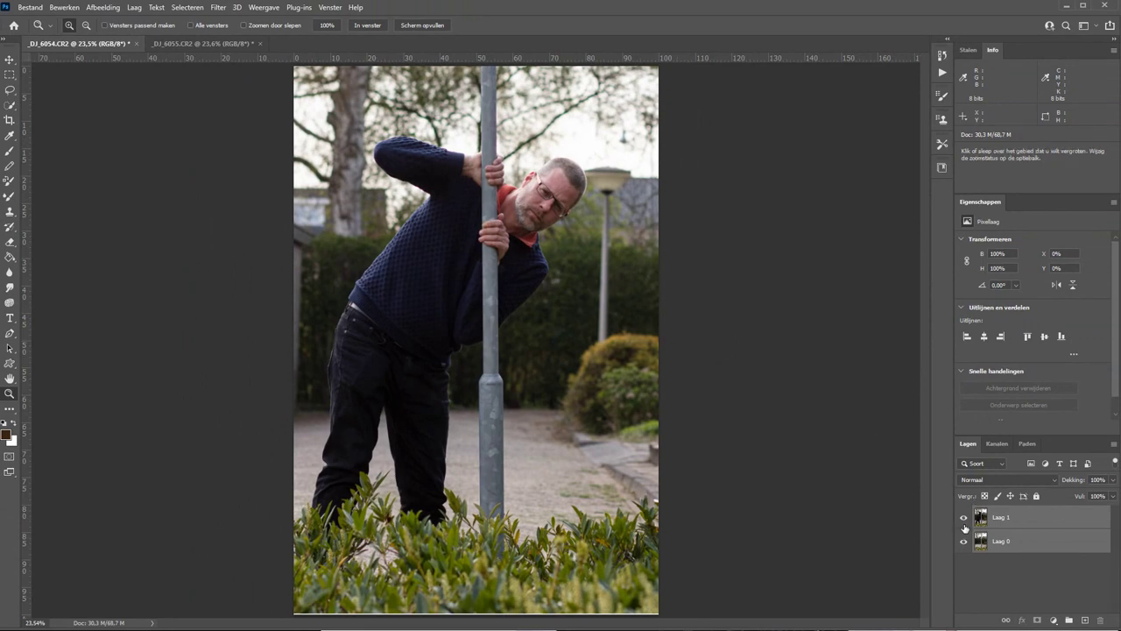
Step: Zoom in on the head and toggle Laag 1 to compare with the aligned background
left_click(577, 145)
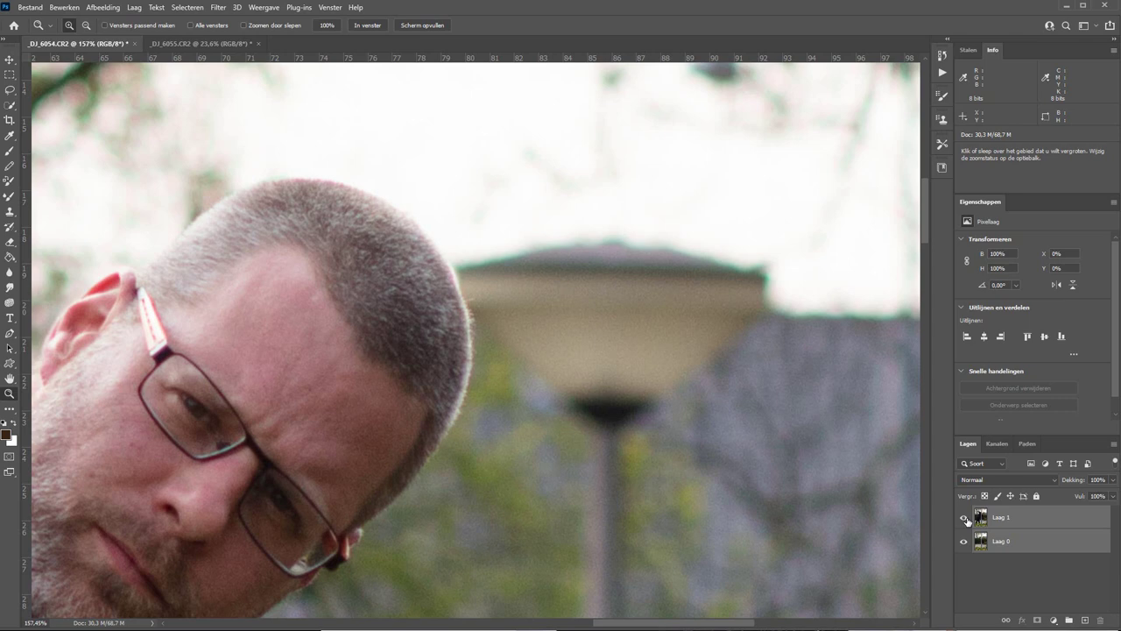
left_click(965, 518)
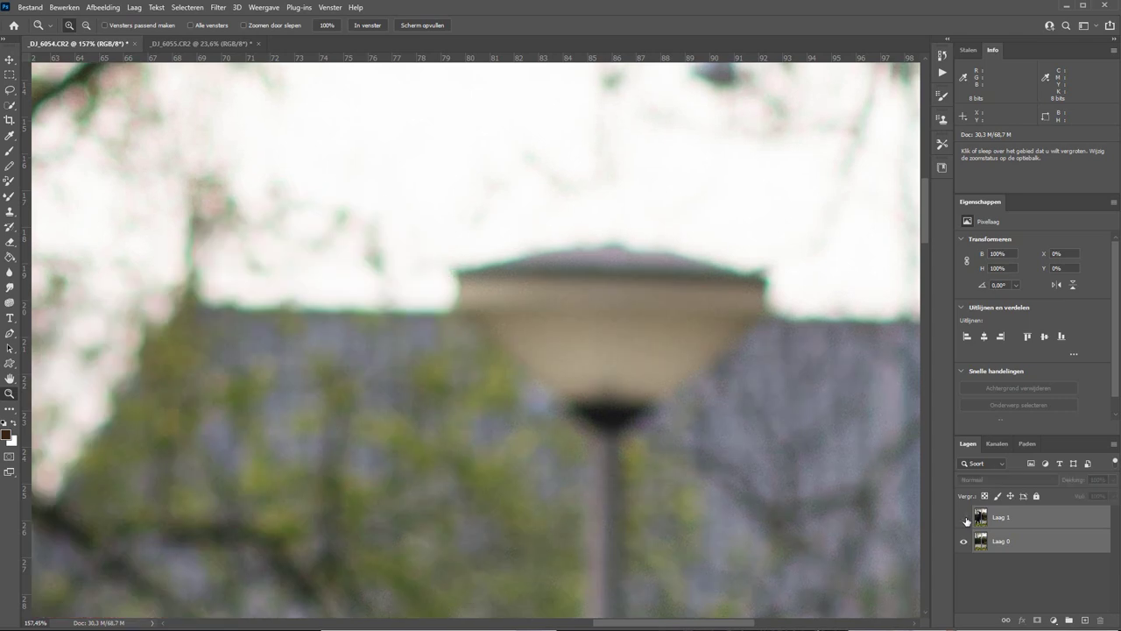
left_click(964, 518)
left_click(965, 518)
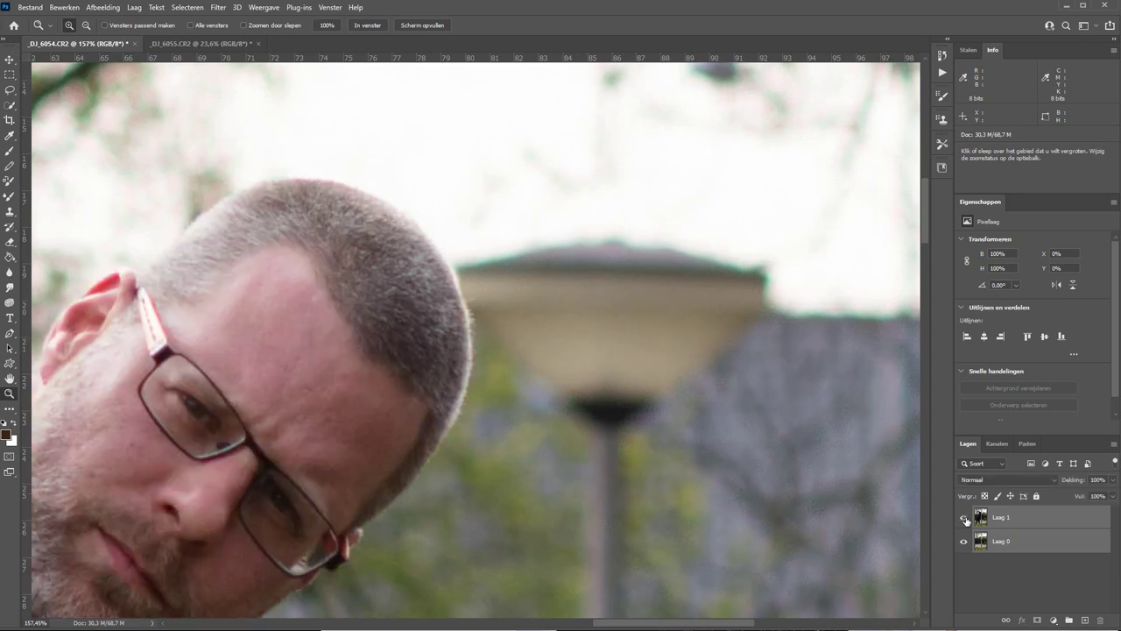
left_click(1025, 521)
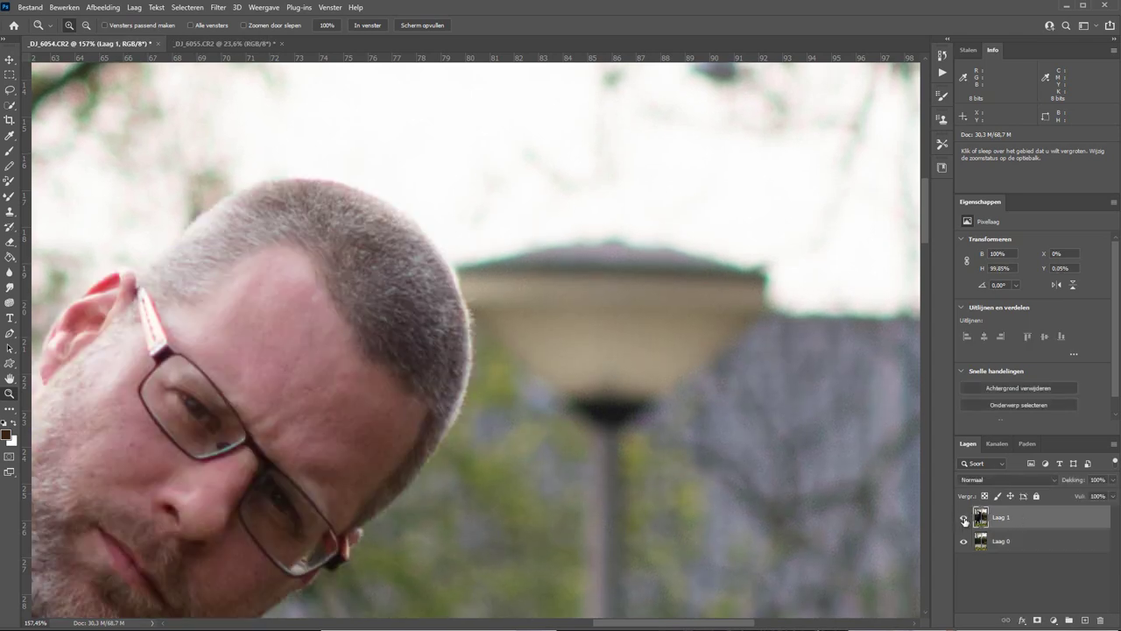
left_click(965, 518)
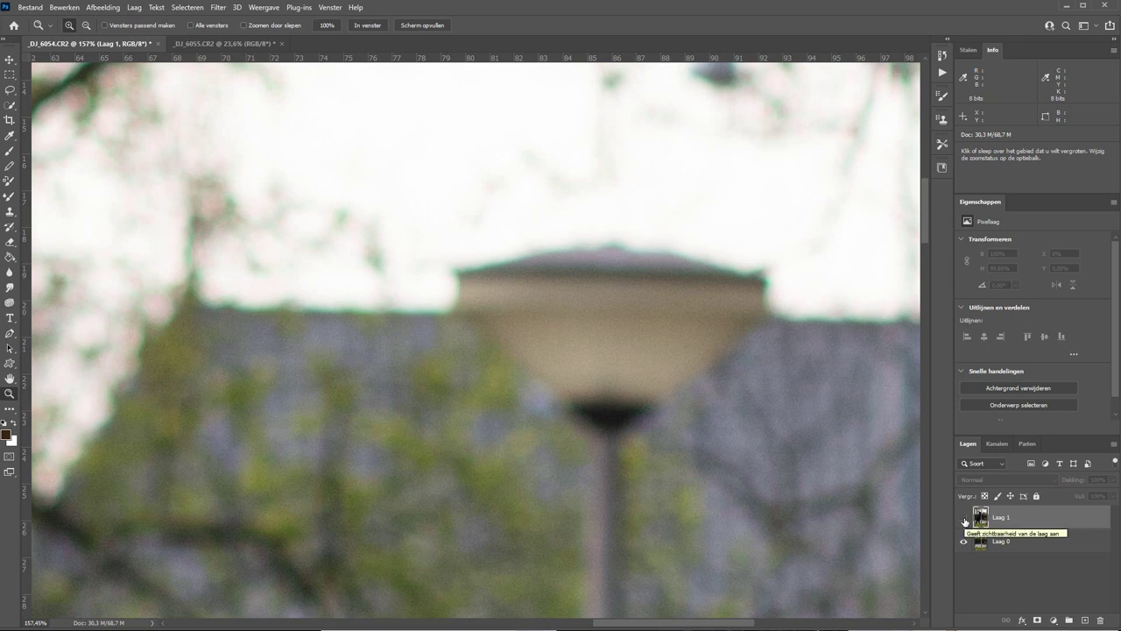
left_click(965, 518)
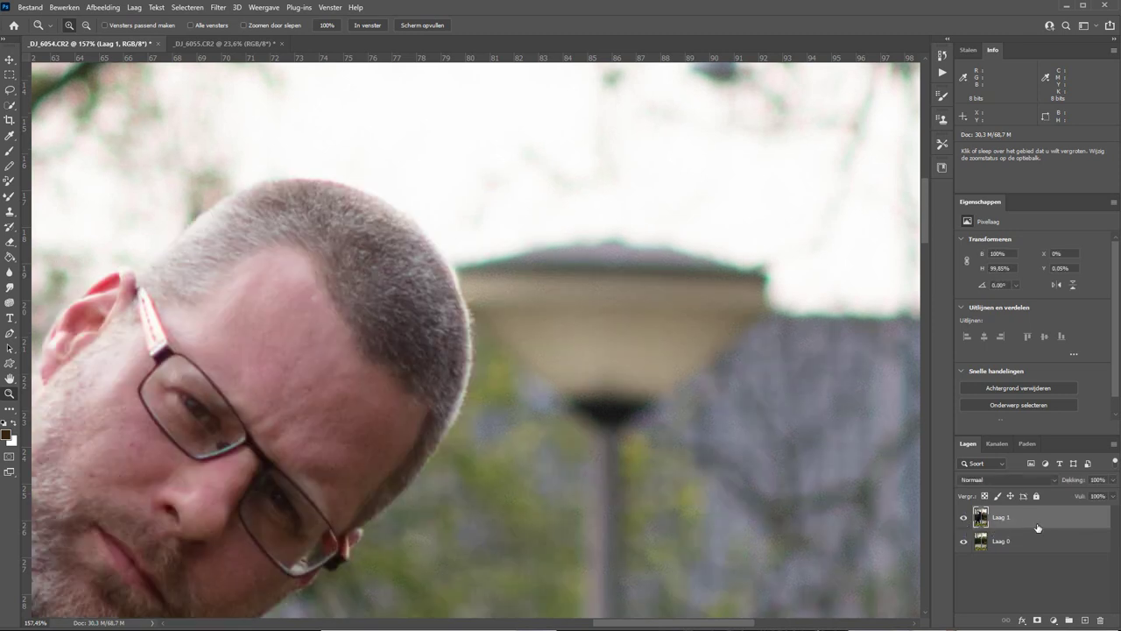
Step: Nudge Laag 1 down one step with the Move tool, then zoom on the face and lamp post
left_click(9, 62)
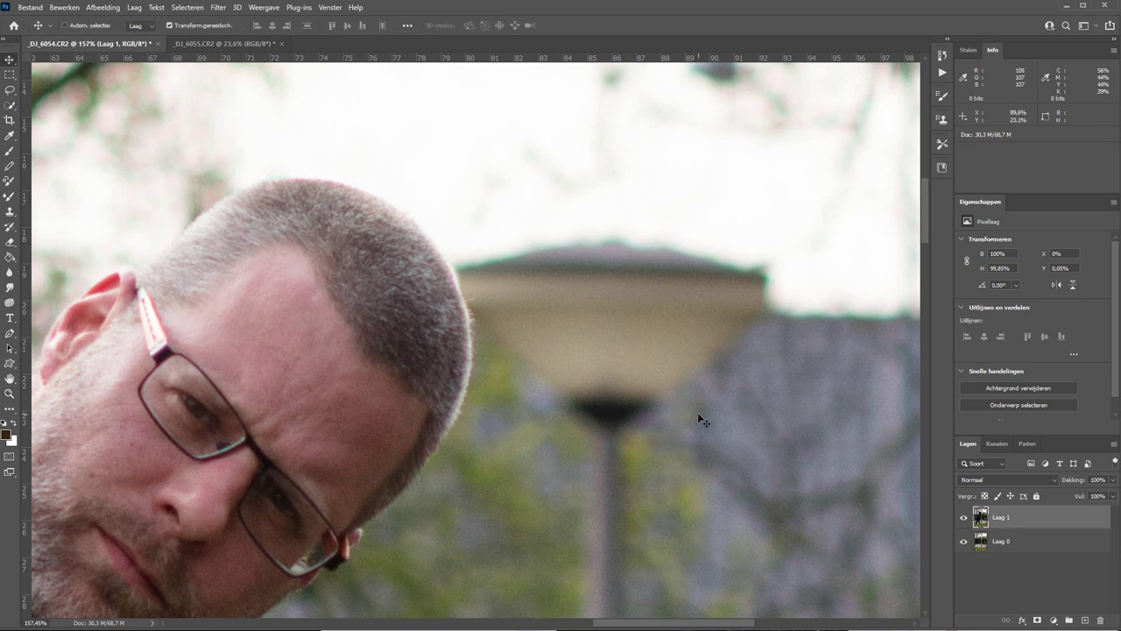
left_click(965, 518)
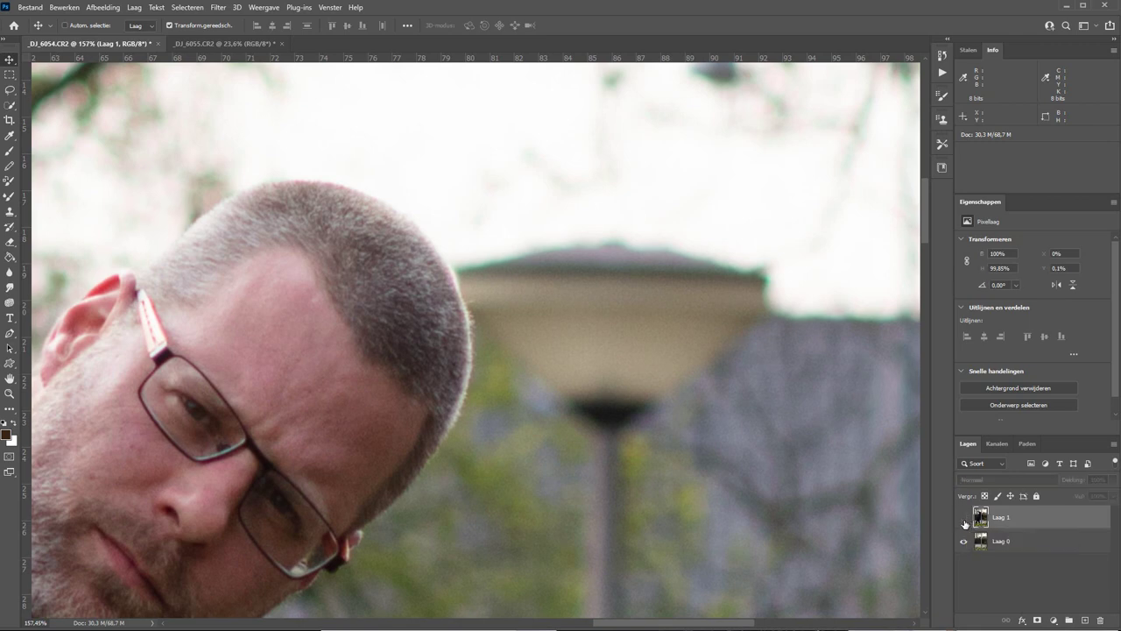
key("Down")
left_click(964, 518)
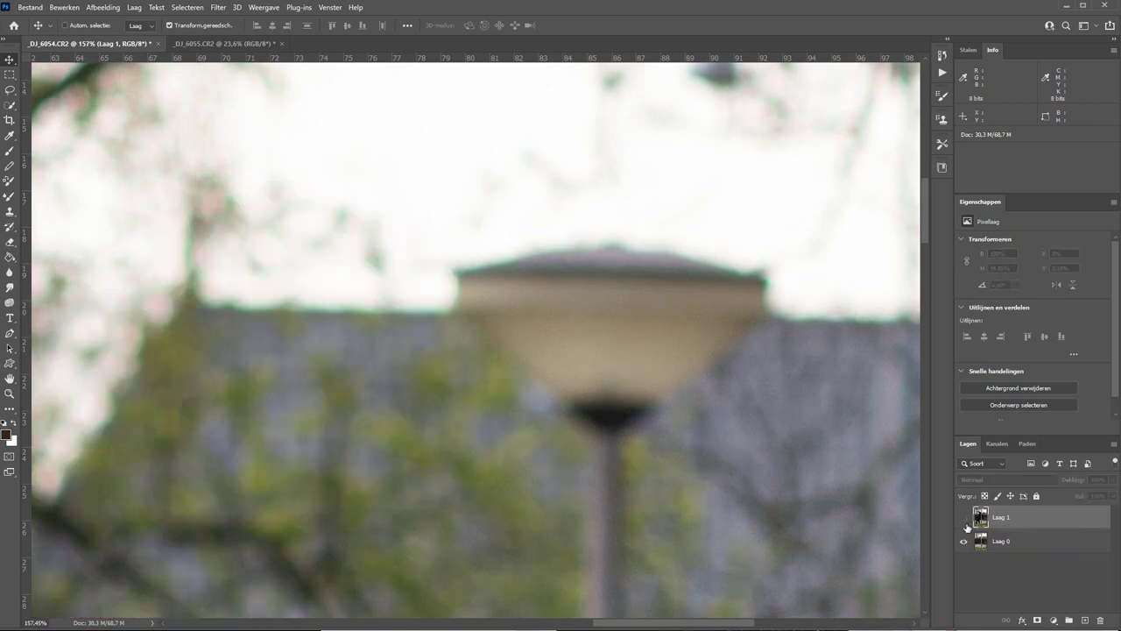
key("z")
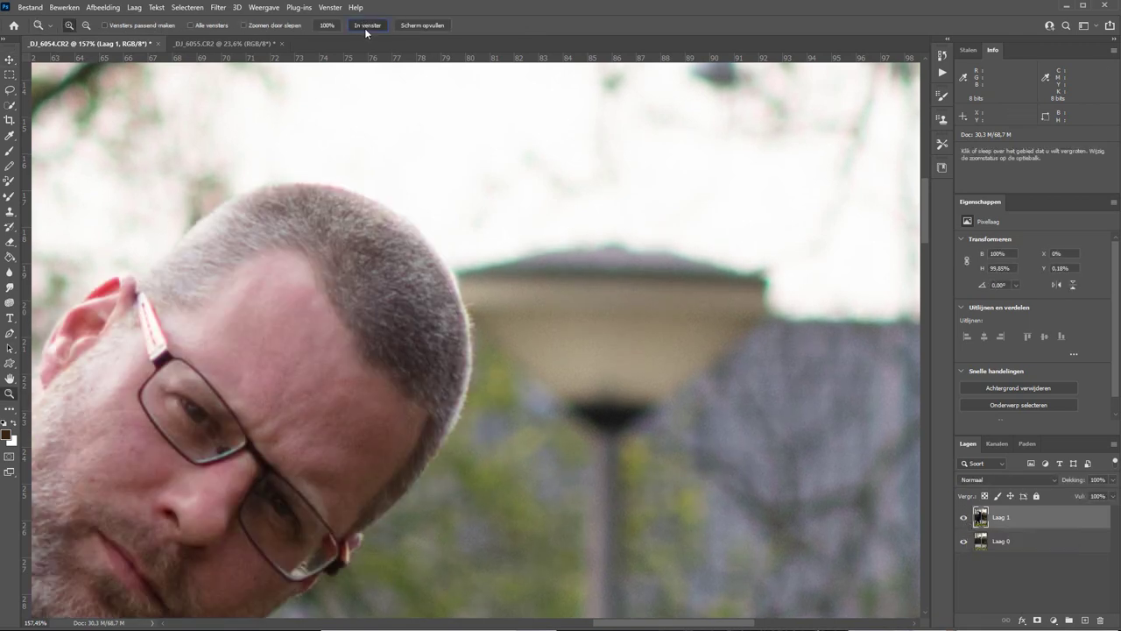
left_click(367, 26)
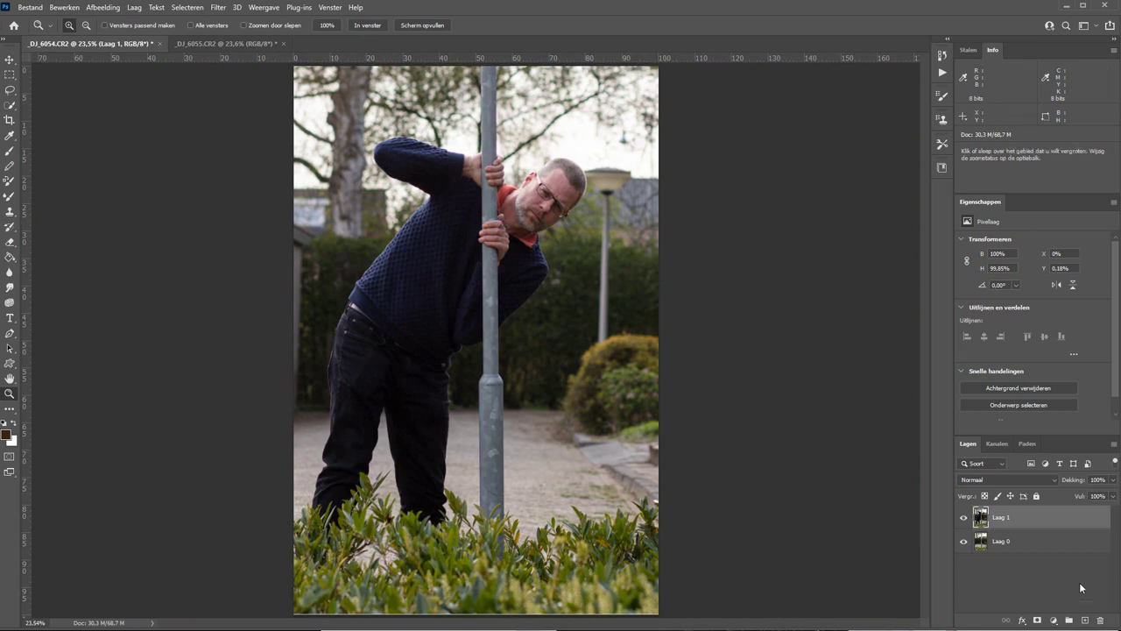
left_click_drag(653, 222, 537, 154)
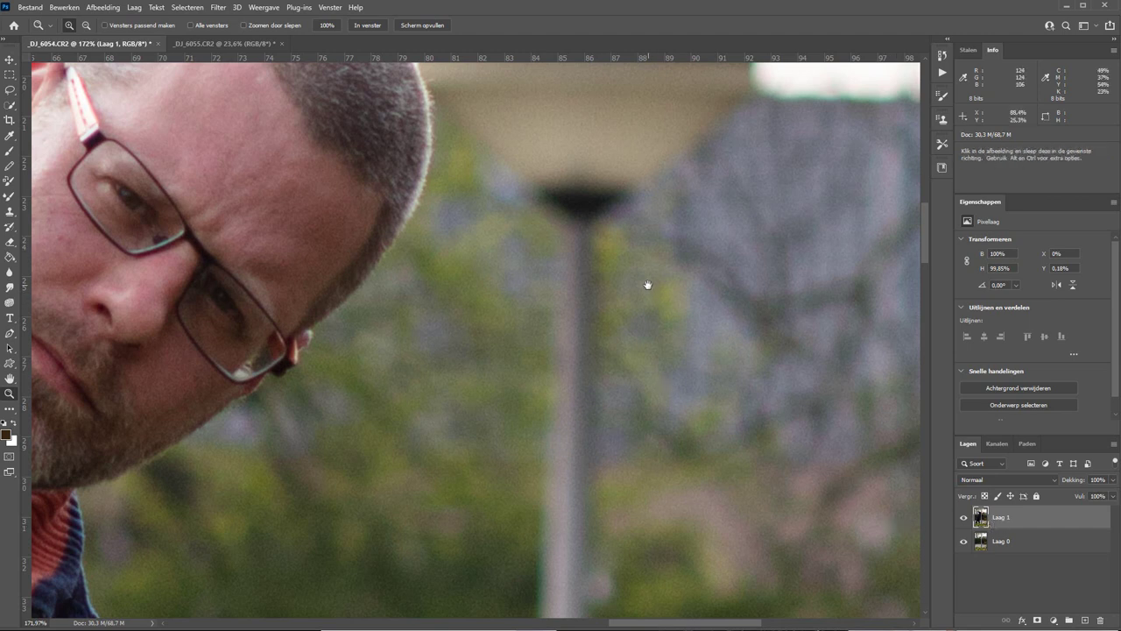
mouse_move(646, 283)
left_mouse_down()
mouse_move(608, 397)
mouse_move(657, 359)
left_mouse_up()
key("v")
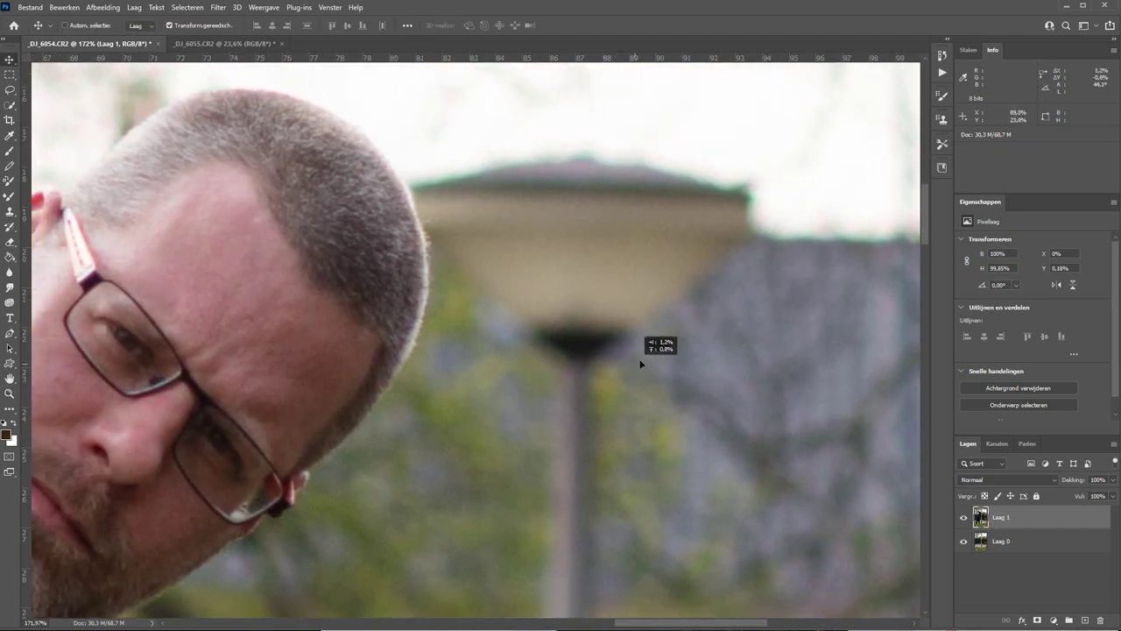
left_click_drag(1074, 481, 1060, 483)
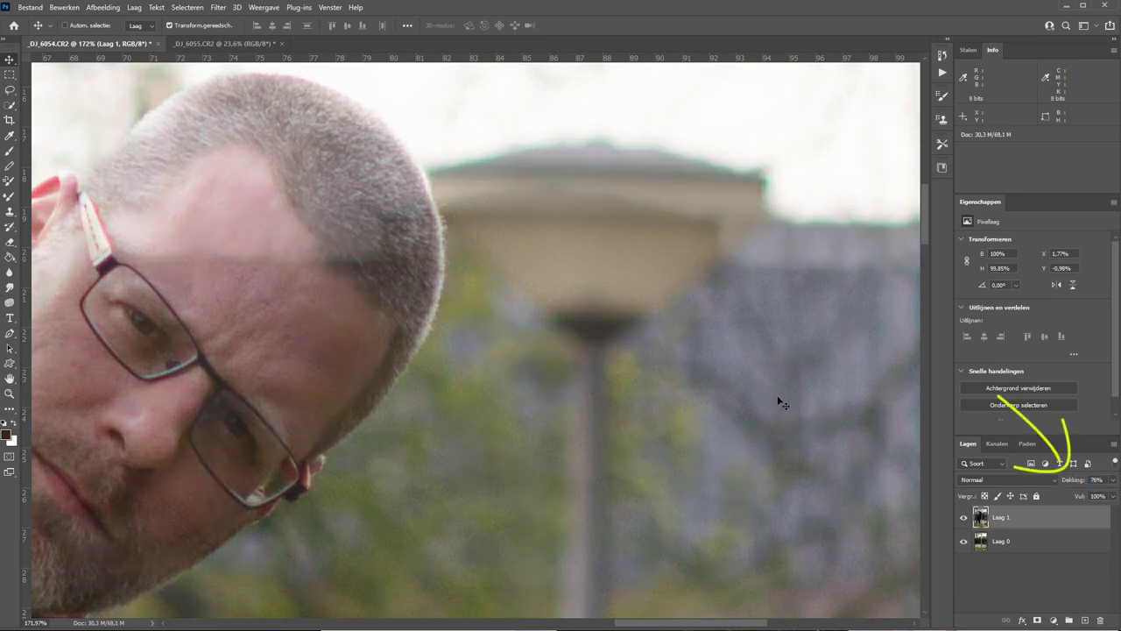
mouse_move(708, 341)
left_mouse_down()
mouse_move(657, 406)
mouse_move(647, 402)
left_mouse_up()
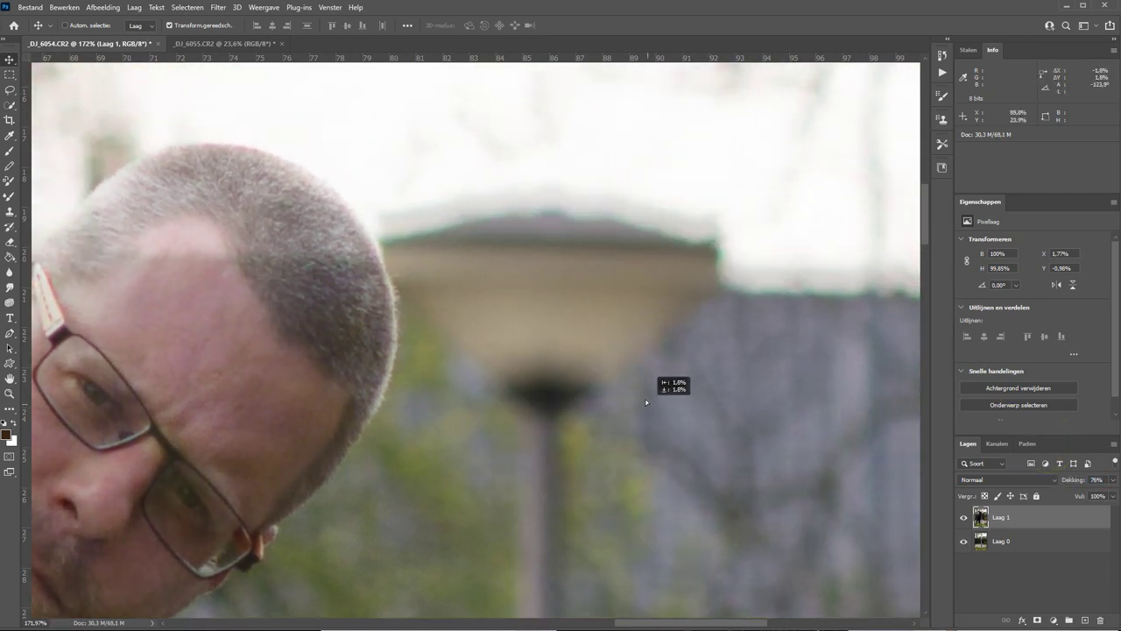
key("0")
key("ctrl+z")
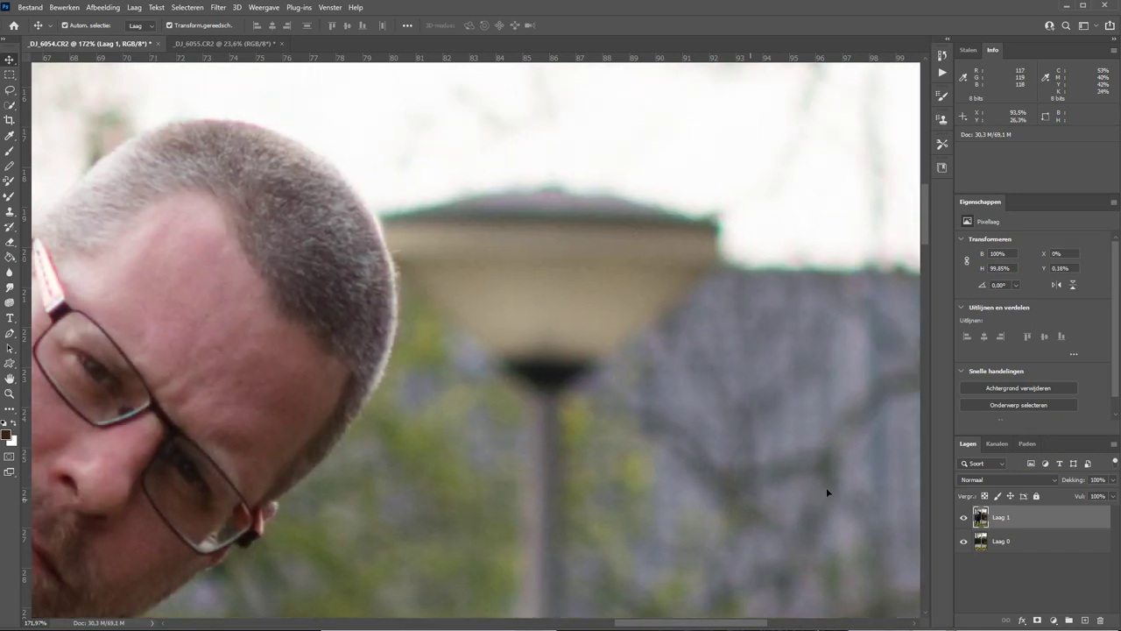
key("z")
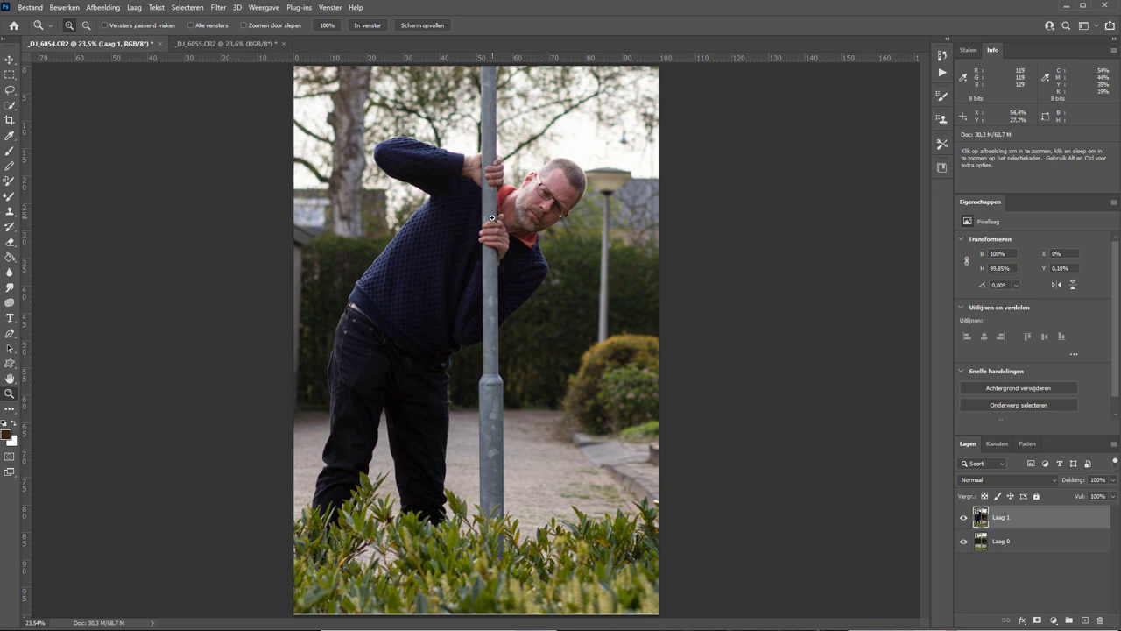
Step: Lasso the man's body left of the pole, closing the outline along the pole, then zoom to the hand
key("l")
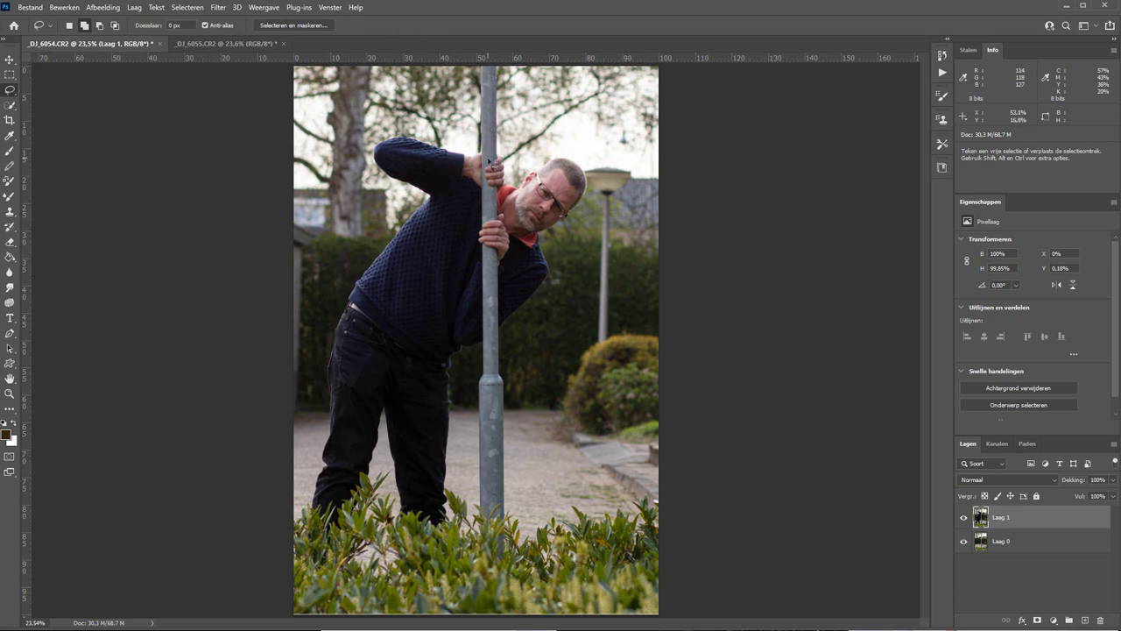
mouse_move(488, 102)
left_mouse_down()
mouse_move(325, 168)
mouse_move(278, 505)
left_mouse_up()
left_click_drag(338, 561, 448, 568)
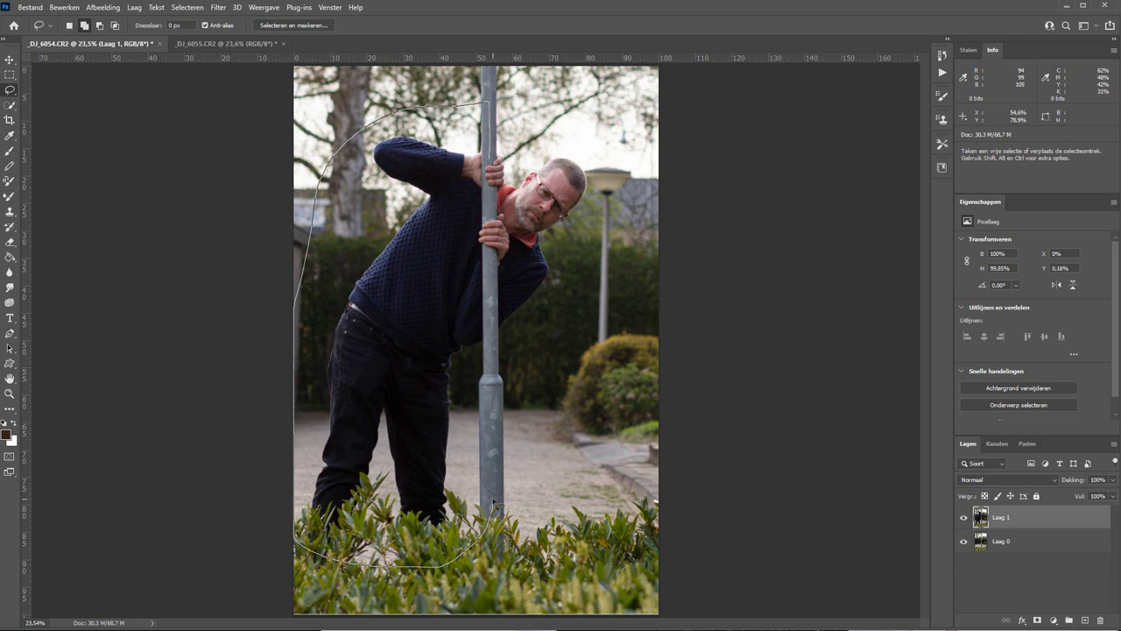
left_click_drag(493, 502, 491, 496)
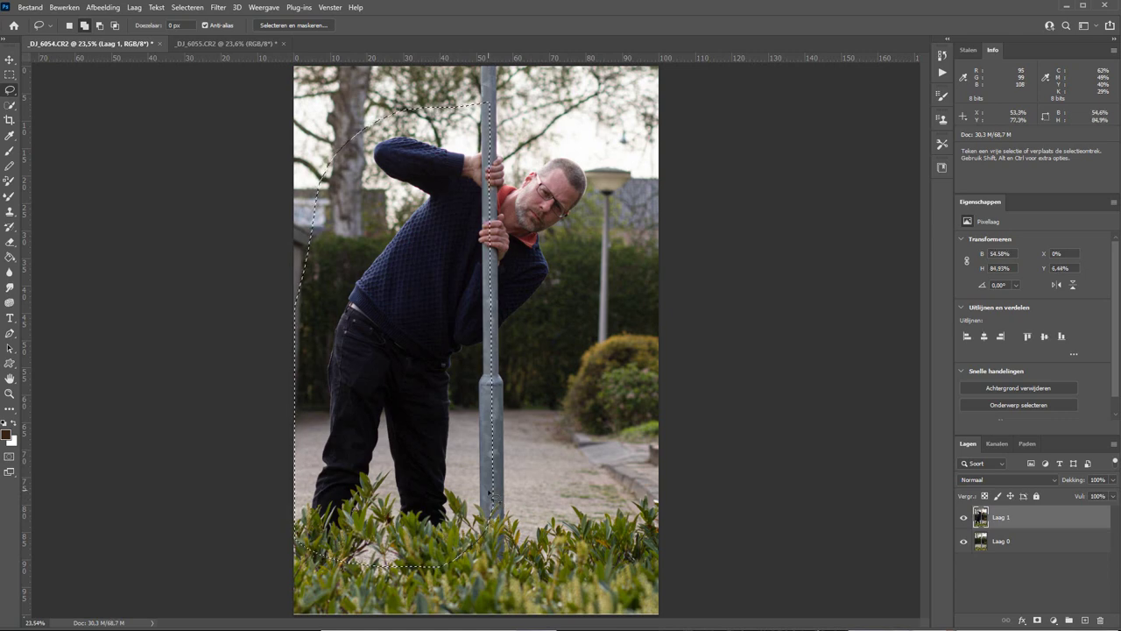
key("z")
mouse_move(452, 137)
left_mouse_down()
mouse_move(522, 201)
mouse_move(543, 203)
left_mouse_up()
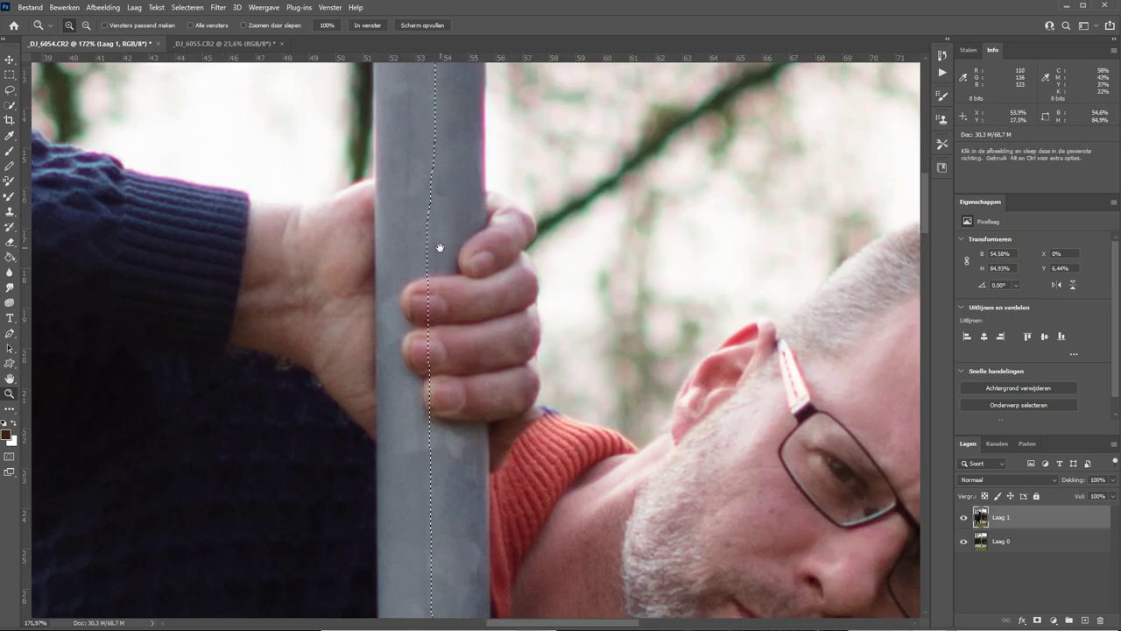
Step: Zoom into the hands on the pole and subtract the fingers from the selection
left_click_drag(440, 247, 486, 262)
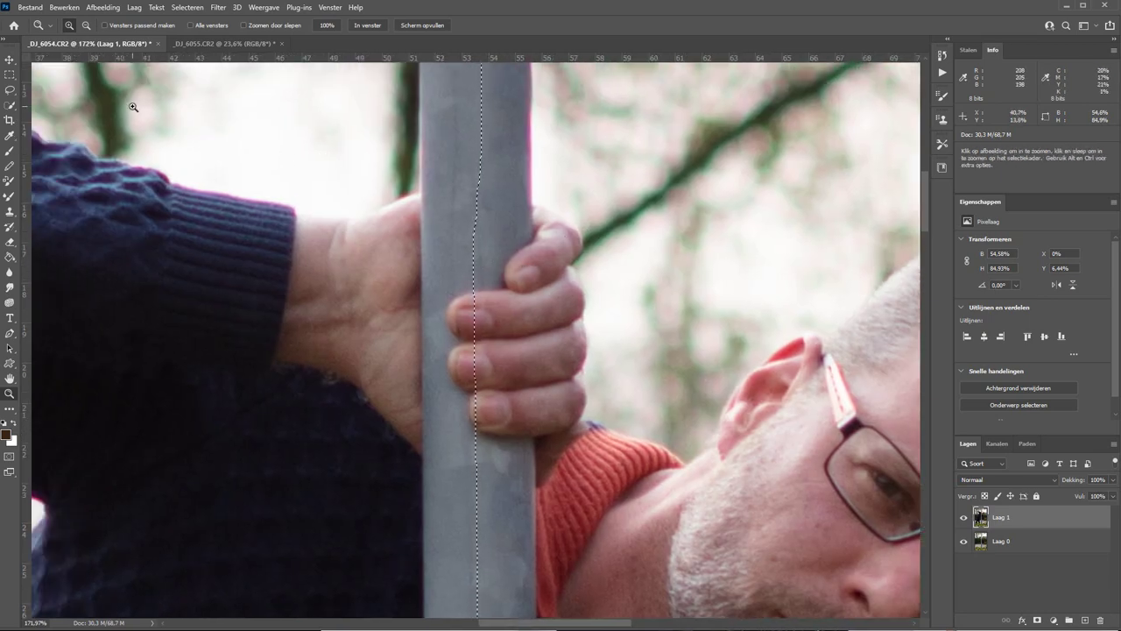
key("l")
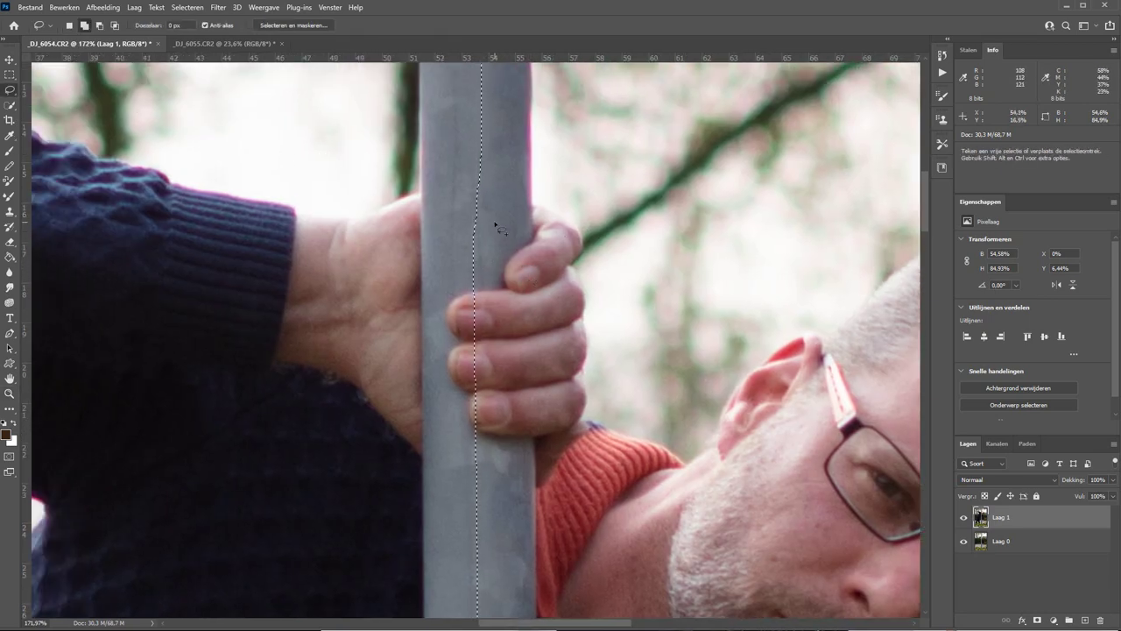
key("alt")
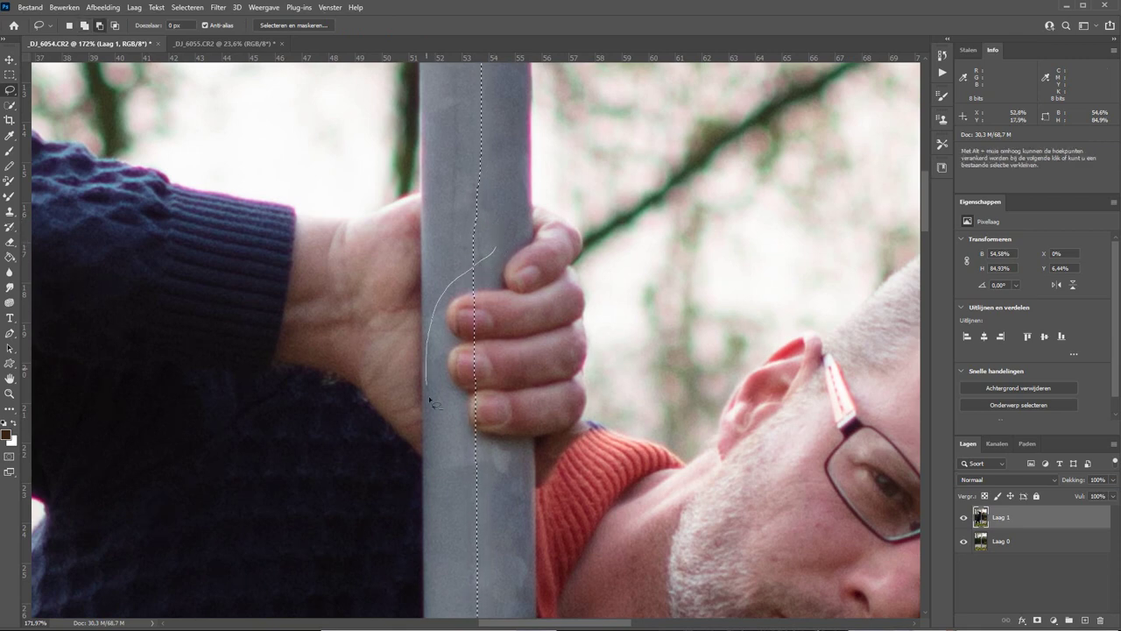
left_click_drag(485, 473, 527, 160)
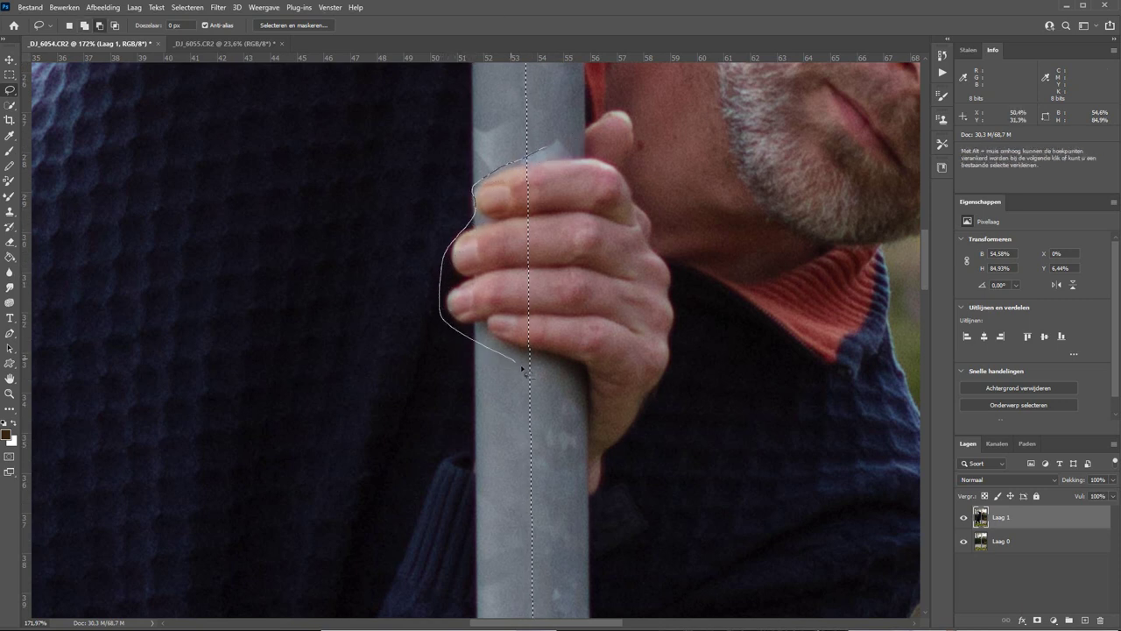
left_click_drag(523, 368, 528, 372)
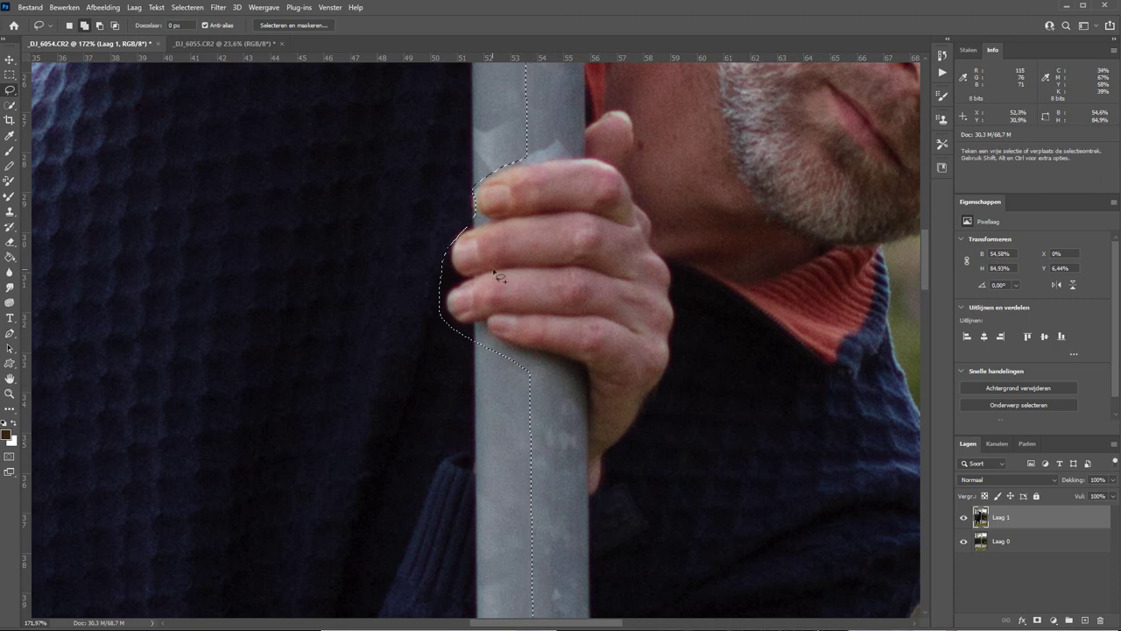
key("z")
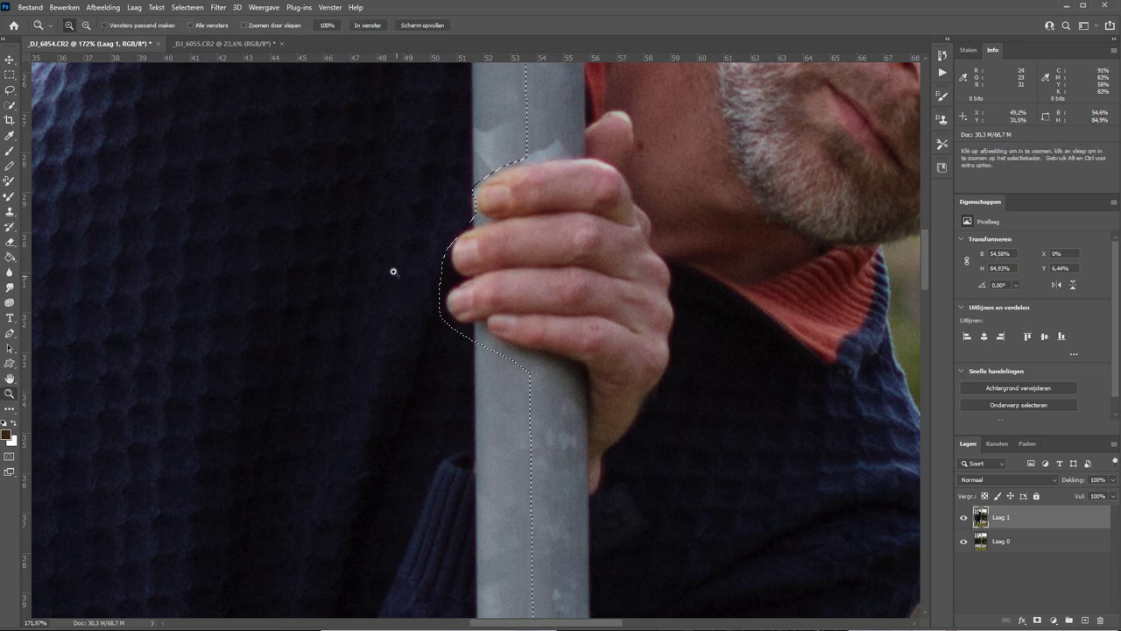
left_click_drag(455, 314, 513, 316)
key("l")
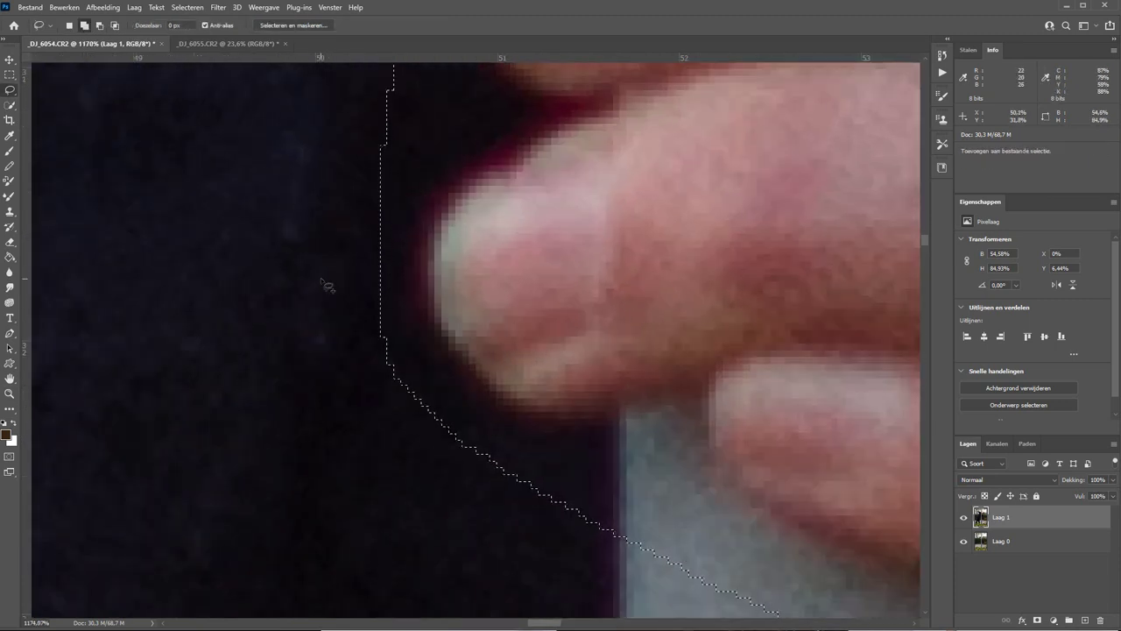
Step: Trace around the first fingertip and add it to the selection
left_click_drag(322, 279, 425, 316)
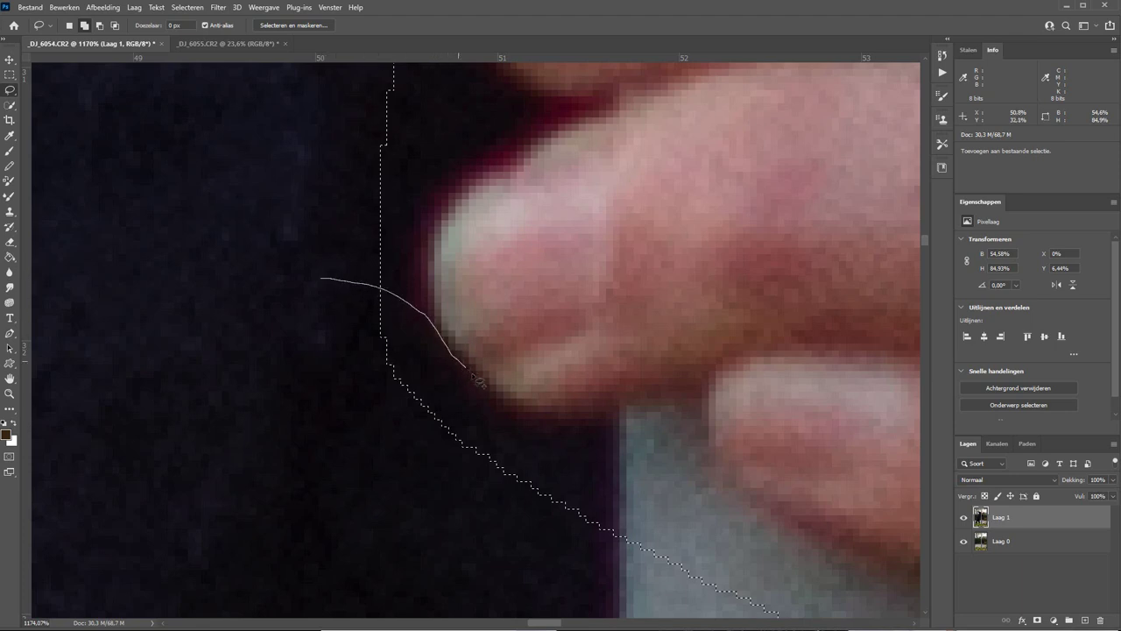
mouse_move(500, 401)
left_mouse_down()
mouse_move(552, 422)
mouse_move(596, 421)
left_mouse_up()
mouse_move(679, 474)
left_mouse_down()
mouse_move(350, 532)
mouse_move(393, 325)
left_mouse_up()
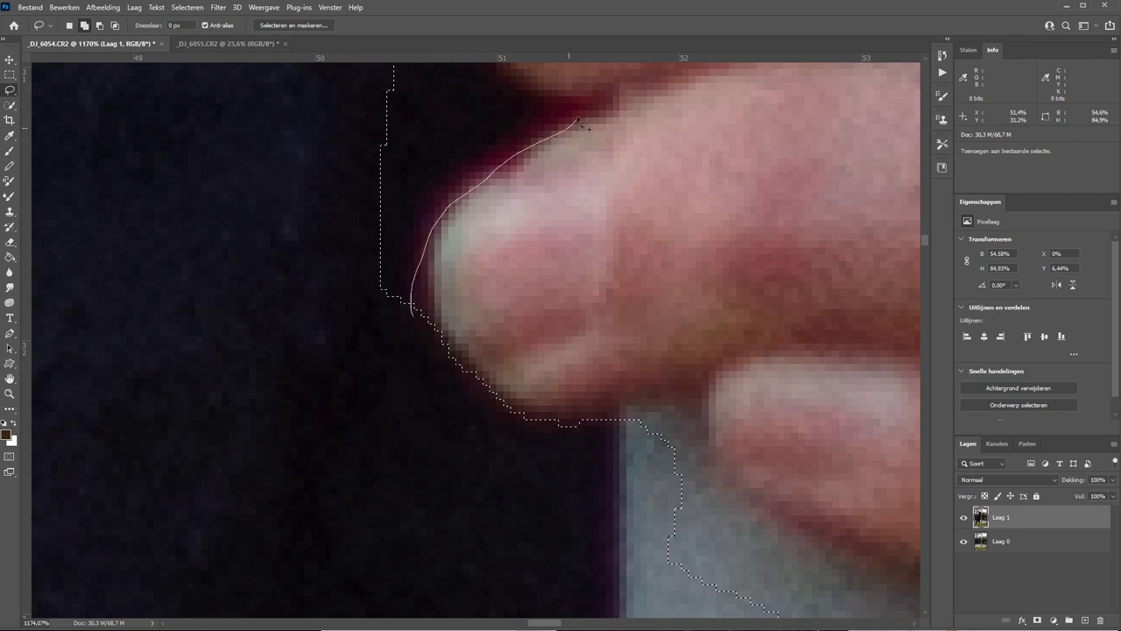
mouse_move(583, 125)
left_mouse_down()
mouse_move(442, 61)
mouse_move(208, 442)
mouse_move(335, 378)
mouse_move(381, 54)
left_mouse_up()
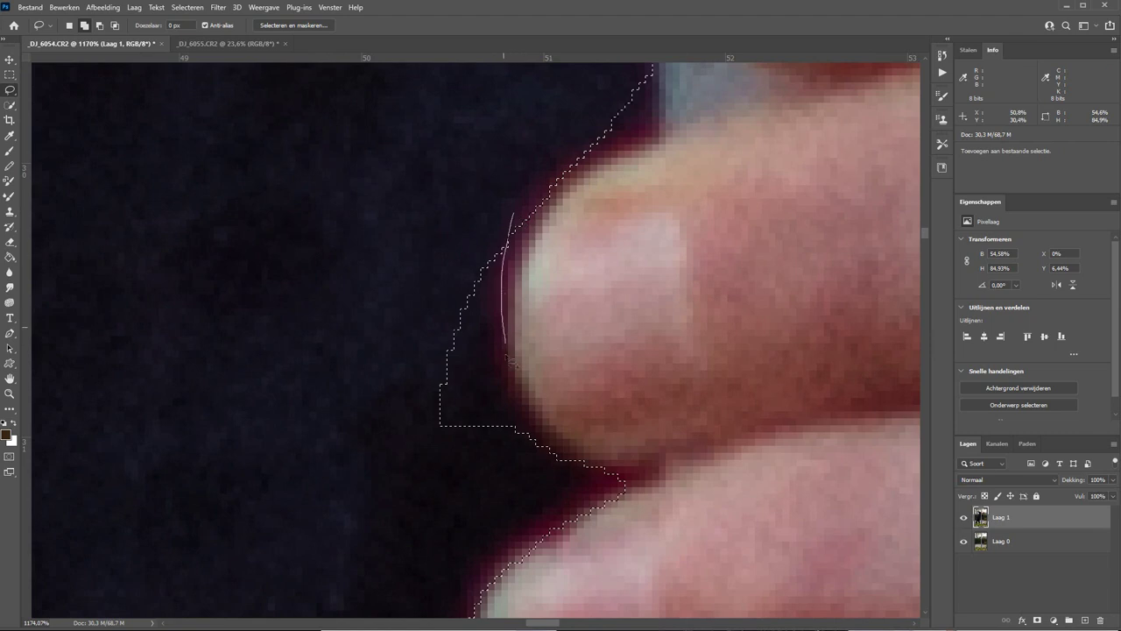
Step: Add the remaining regions along the lower fingers to the selection, then fit the photo
left_click_drag(530, 420, 412, 225)
mouse_move(650, 340)
left_mouse_down()
mouse_move(512, 279)
mouse_move(555, 336)
left_mouse_up()
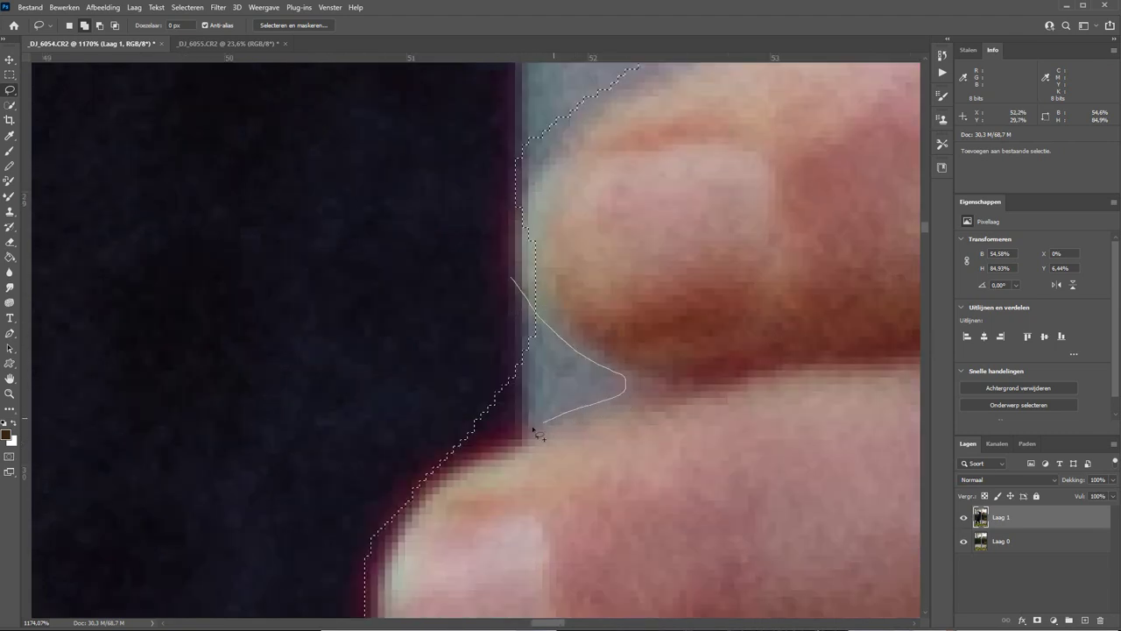
left_click_drag(473, 460, 512, 279)
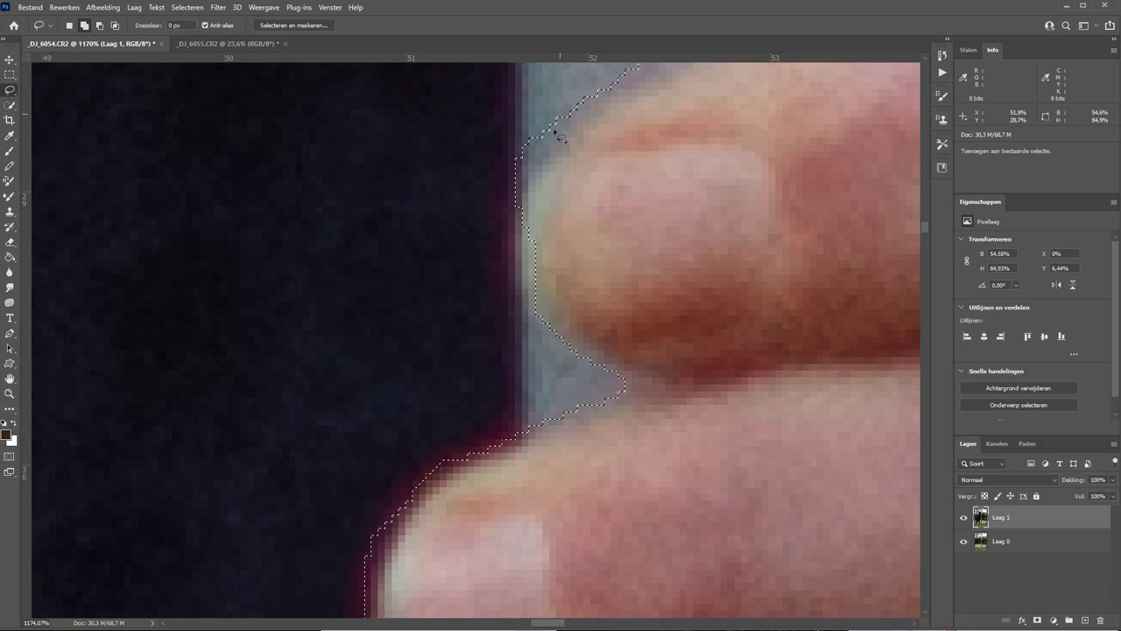
left_click_drag(528, 214, 476, 105)
left_click_drag(494, 97, 356, 412)
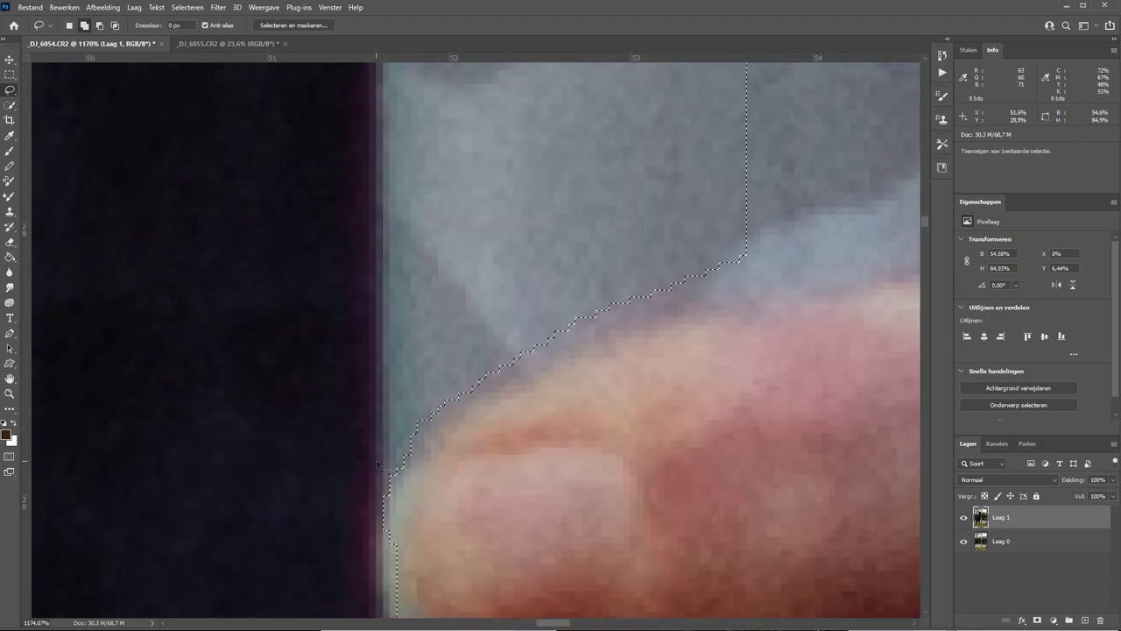
left_click_drag(378, 462, 431, 428)
left_click_drag(477, 394, 483, 387)
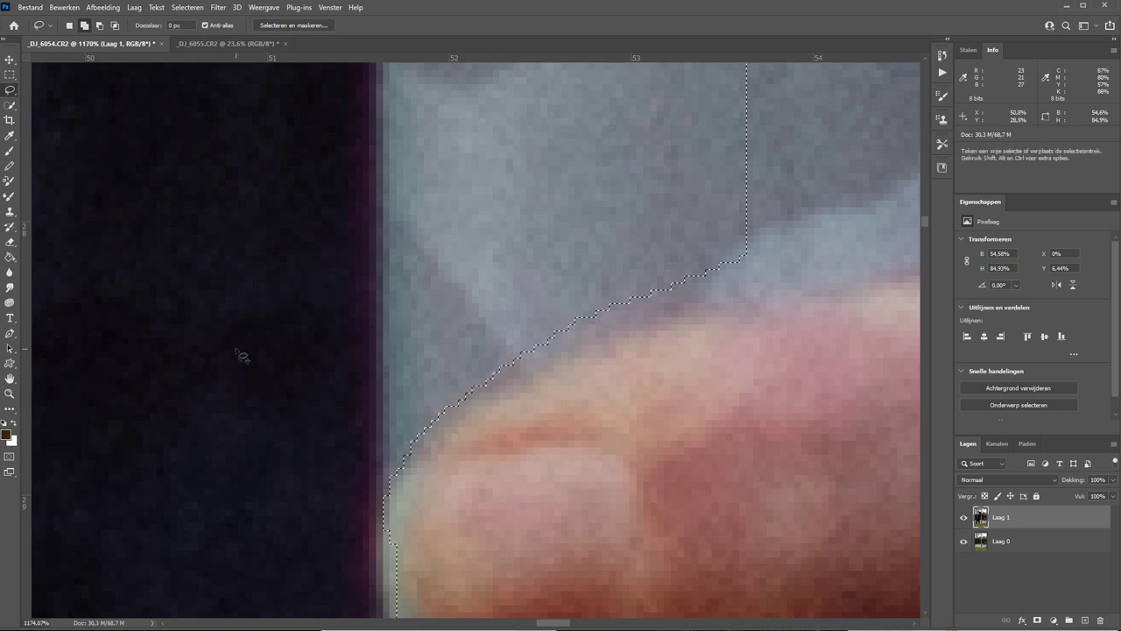
key("ctrl+0")
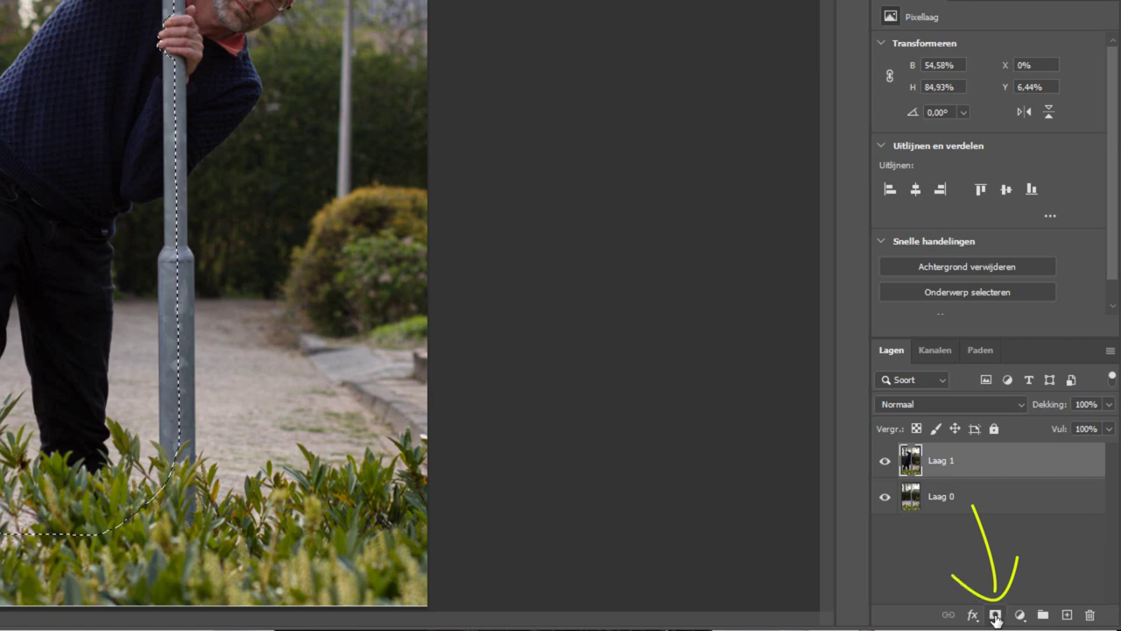
Step: Add a layer mask to Laag 1 from the selection and zoom in on the fingertips
left_click(996, 616)
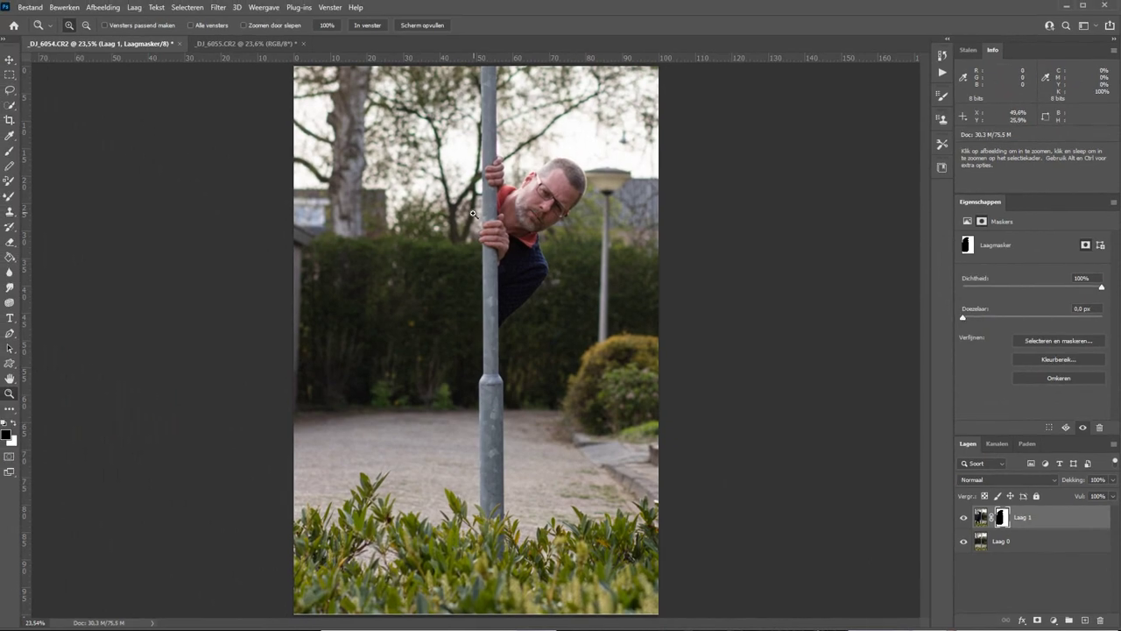
left_click_drag(453, 205, 532, 279)
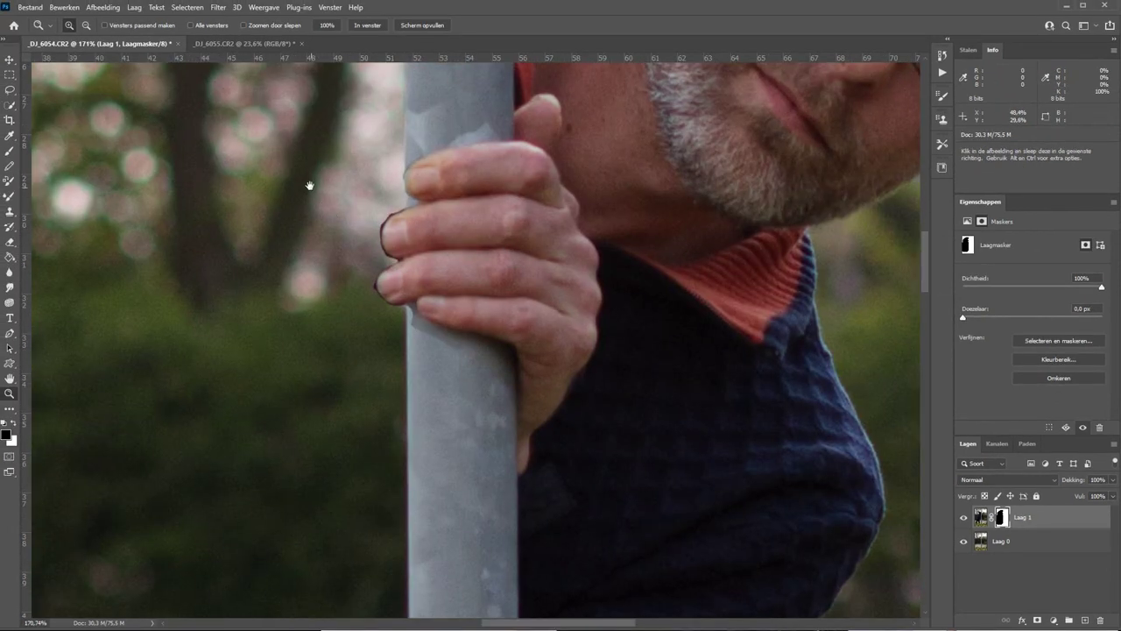
left_click_drag(308, 183, 459, 321)
left_click(517, 365)
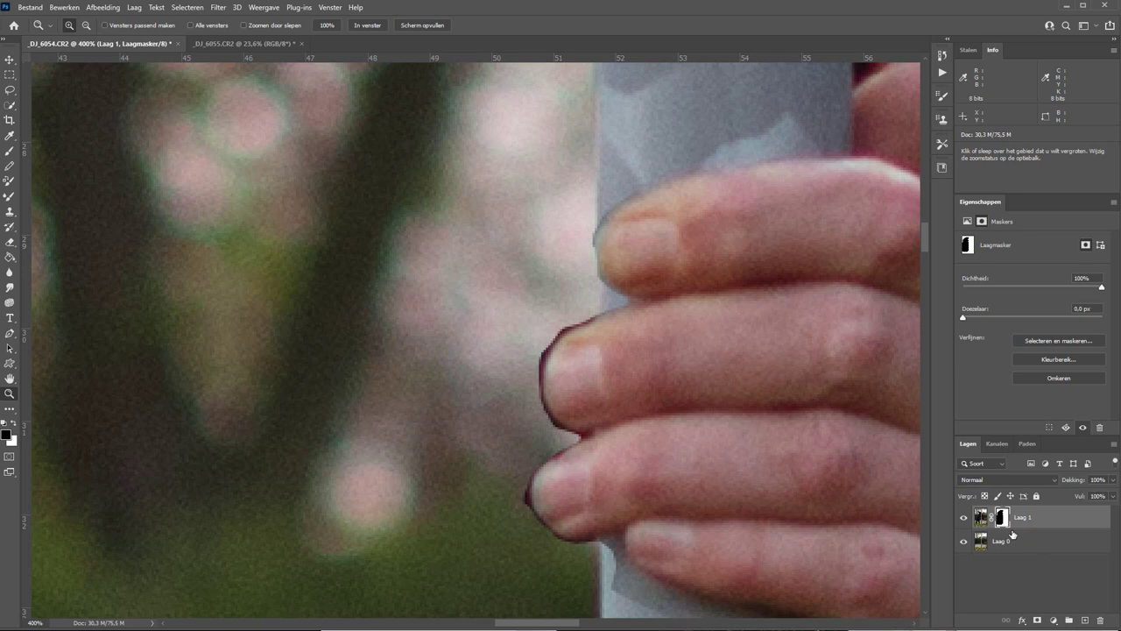
Step: Paint black on the mask with a 6 px brush to remove the fingertip fringe
left_click(10, 150)
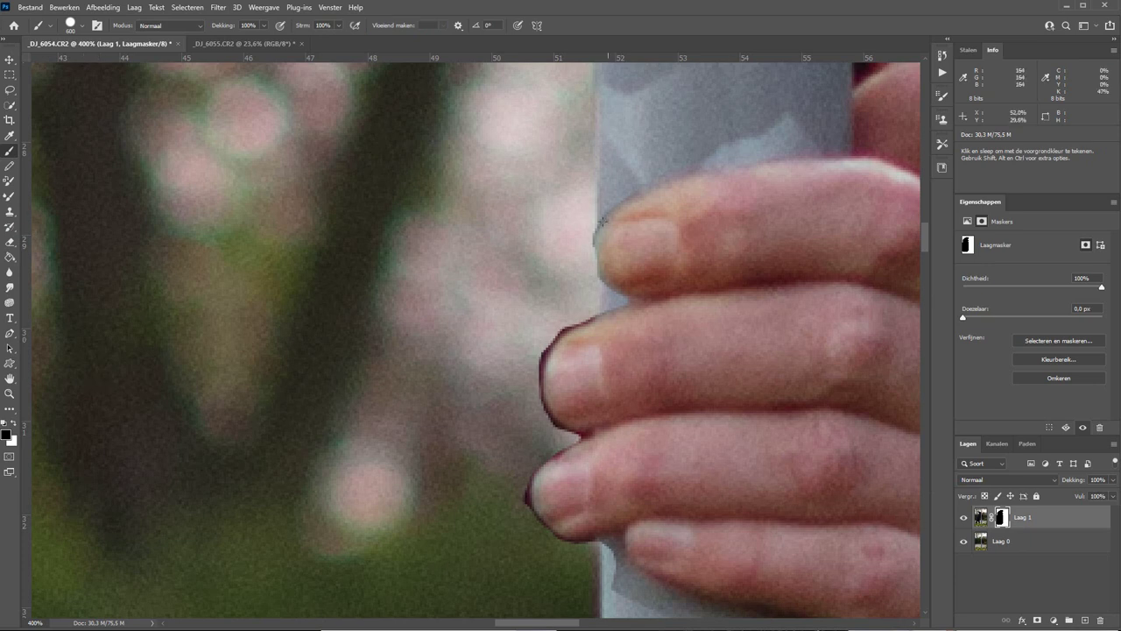
right_click(602, 221)
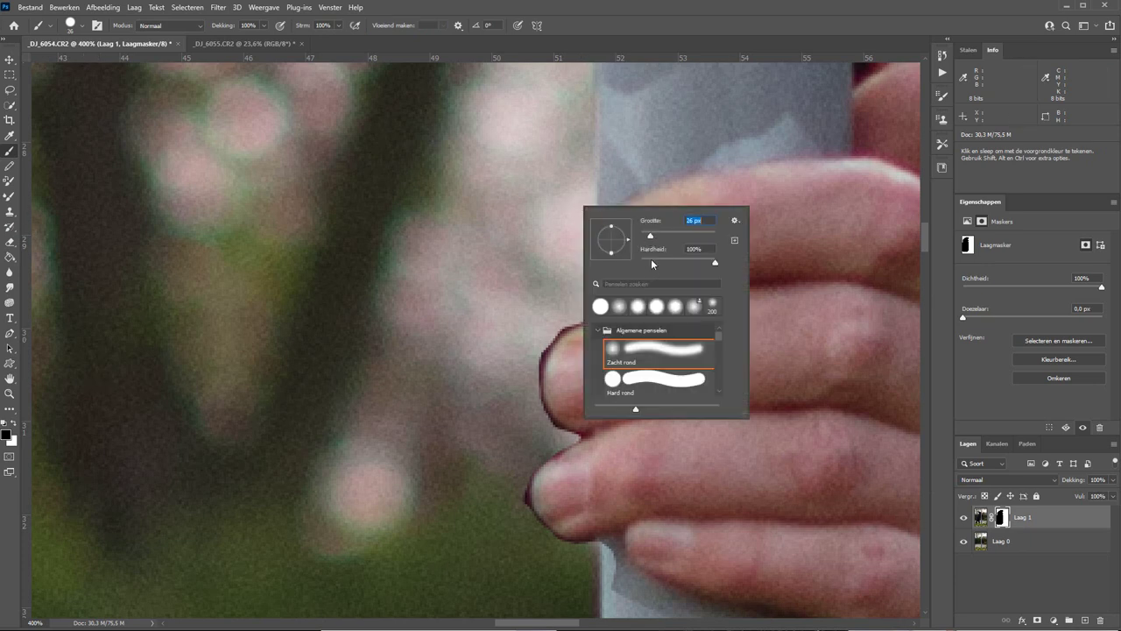
type("6")
key("Return")
mouse_move(592, 311)
left_mouse_down()
mouse_move(543, 414)
mouse_move(603, 434)
mouse_move(603, 543)
left_mouse_up()
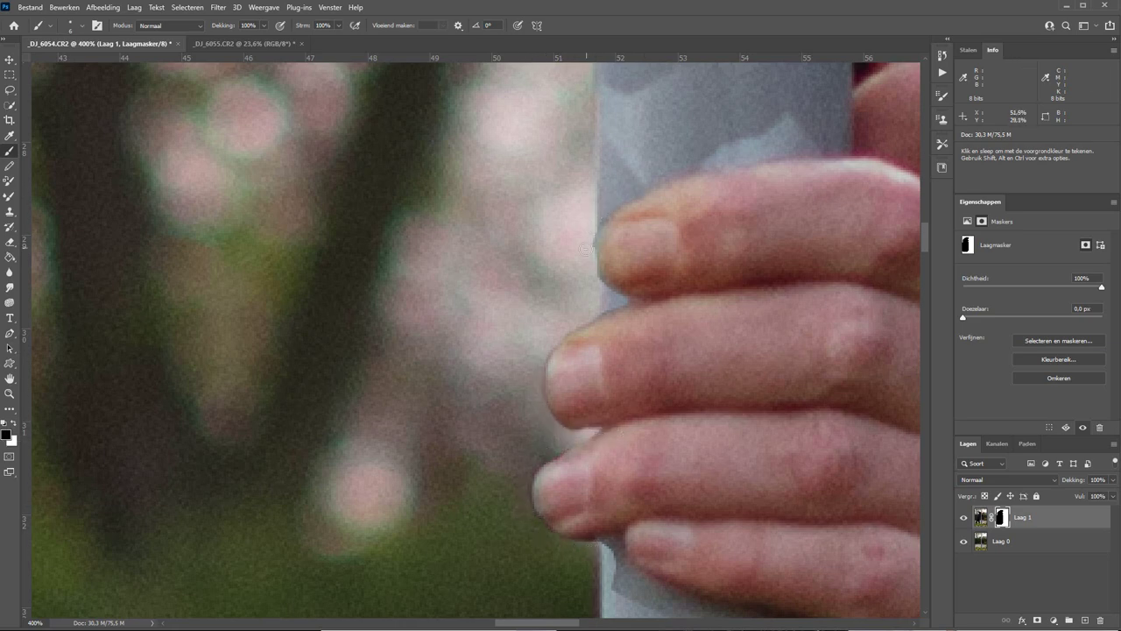
key("ctrl+0")
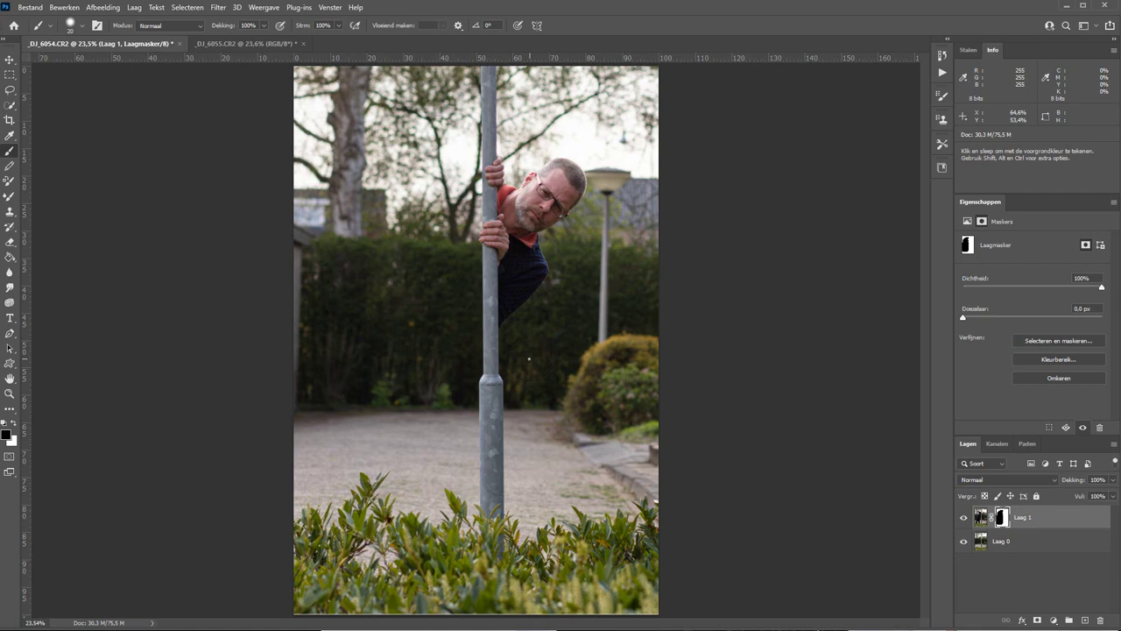
Step: Zoom in and pan along the lamp pole to check its masked edges
key("z")
left_click_drag(420, 323, 574, 422)
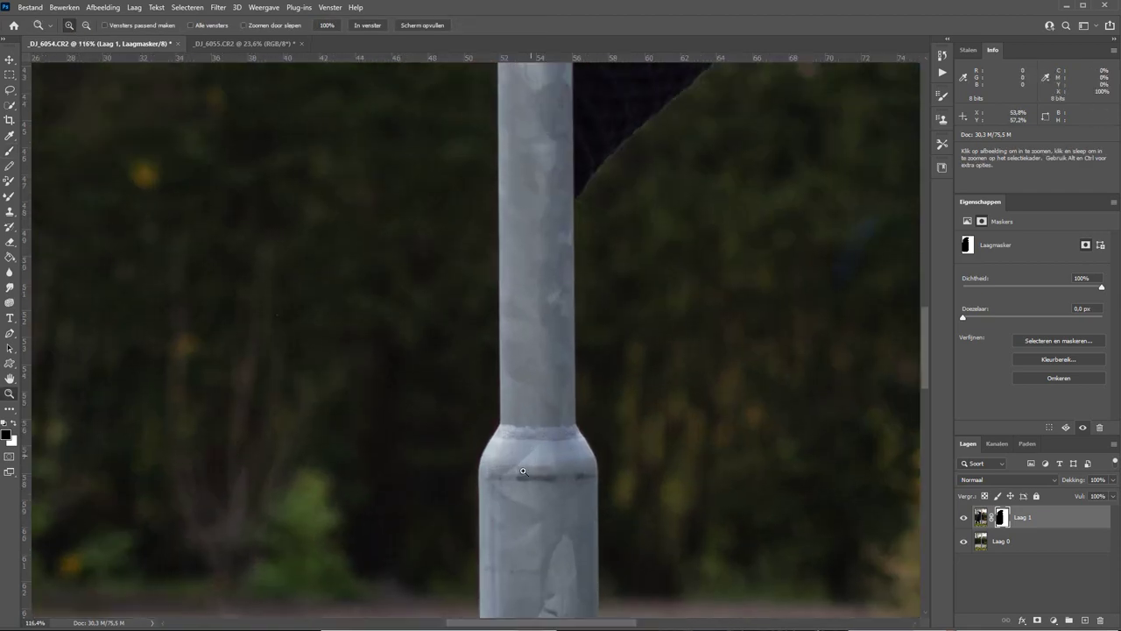
left_click(510, 363)
left_click_drag(503, 513, 473, 133)
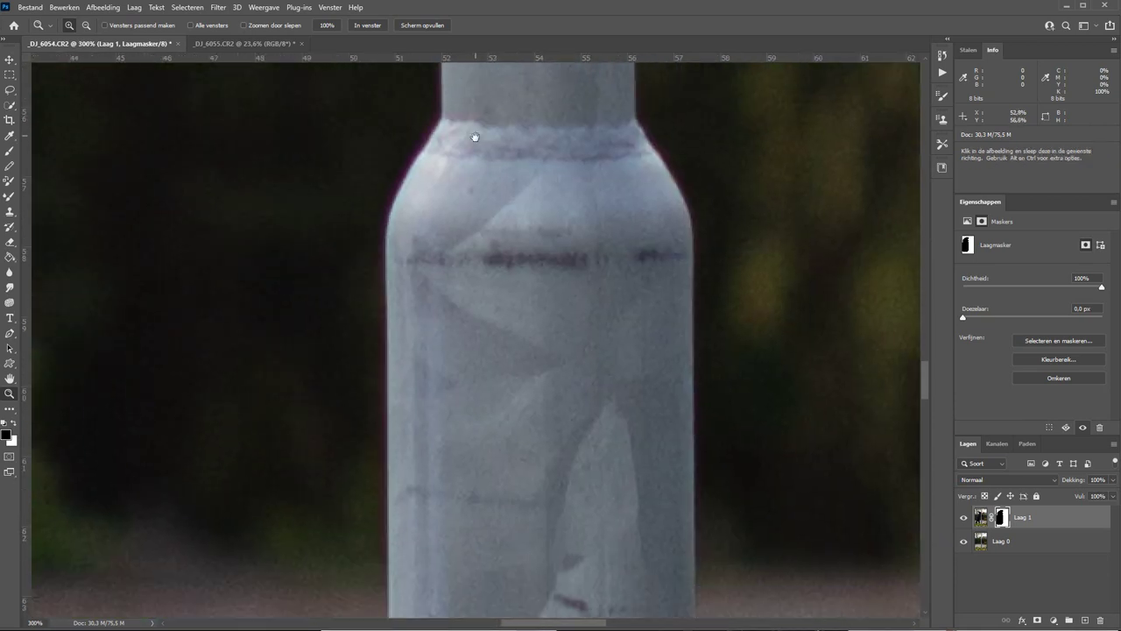
mouse_move(492, 188)
left_mouse_down()
mouse_move(463, 308)
mouse_move(513, 110)
left_mouse_up()
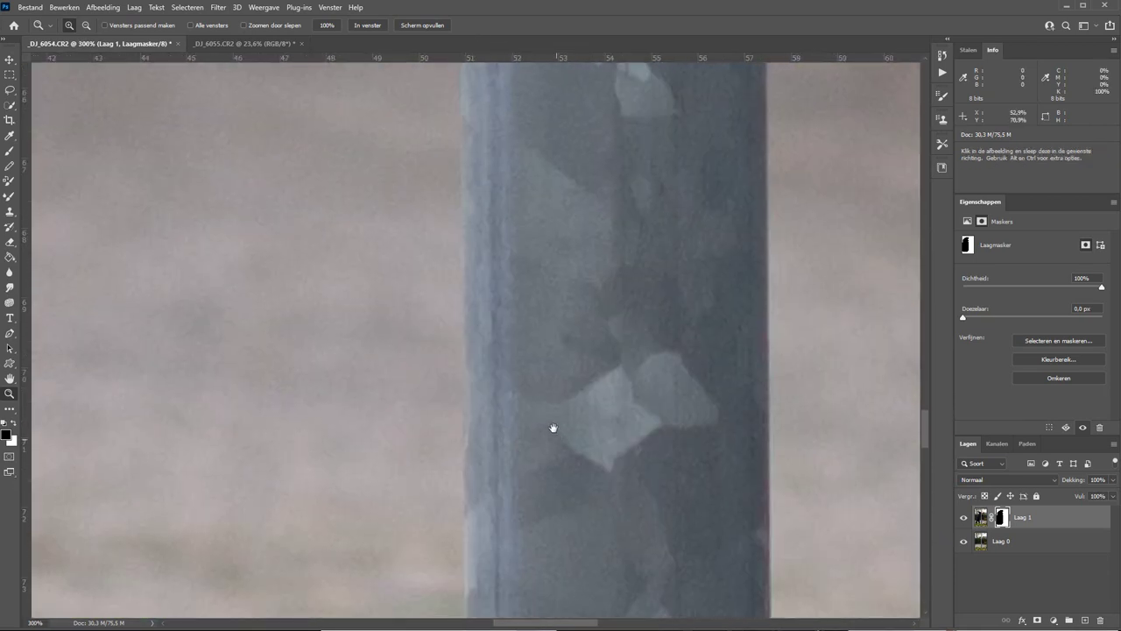
Step: Pan along the pole past the leaves to inspect its edge
left_click_drag(553, 429, 475, 190)
left_click_drag(470, 428, 521, 158)
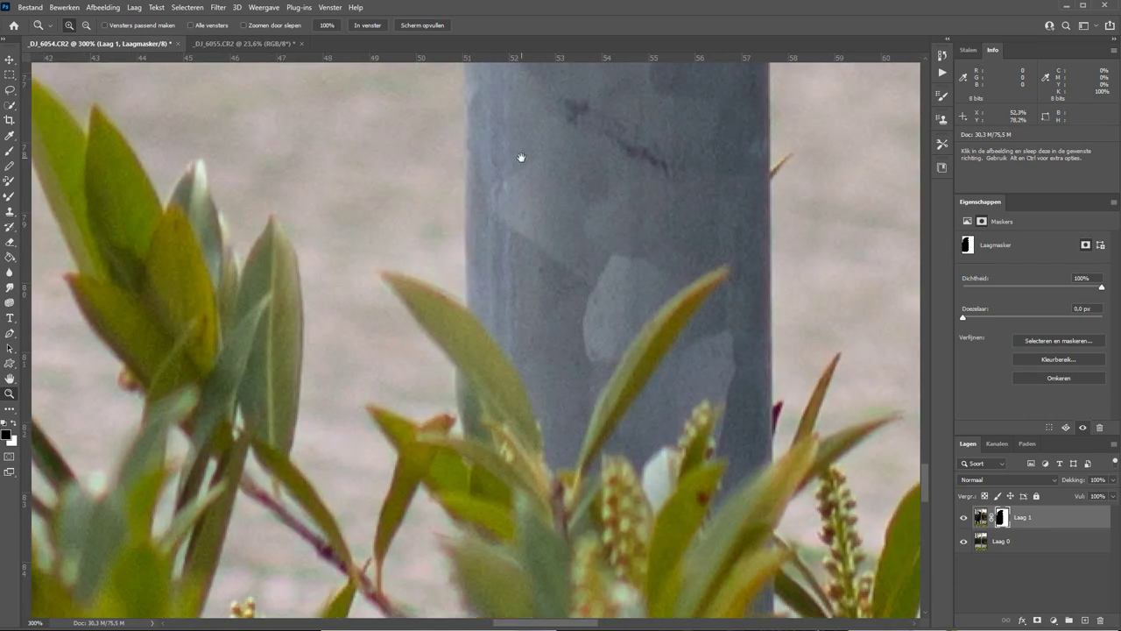
left_click_drag(500, 320, 478, 535)
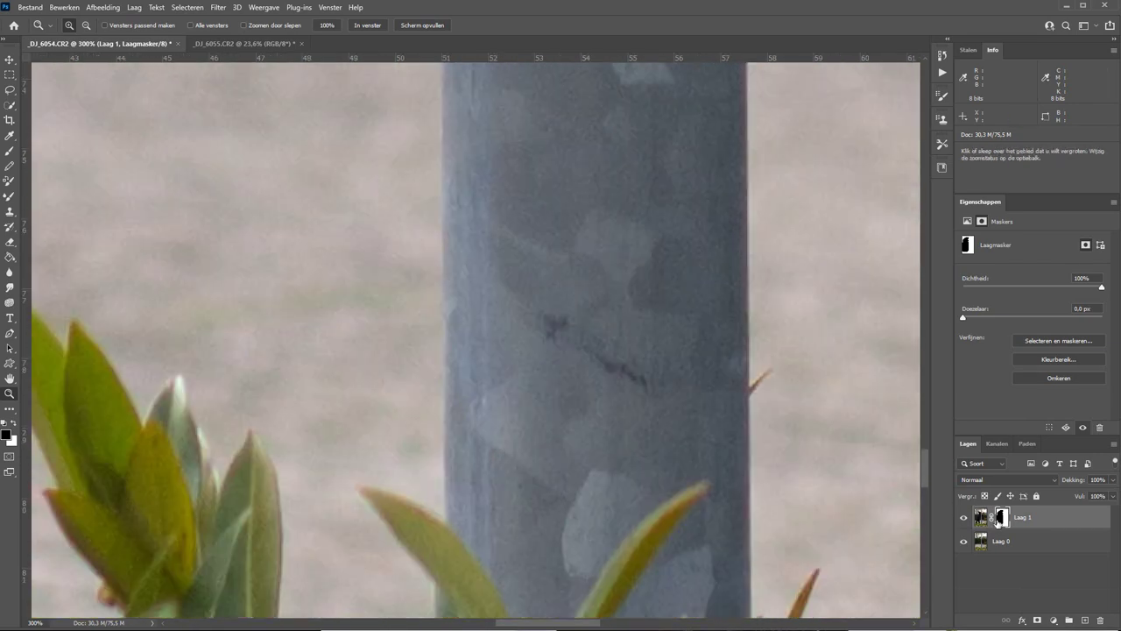
Step: Toggle Laag 1 off and on, then Alt-click its mask thumbnail to view the mask alone
left_click(963, 520)
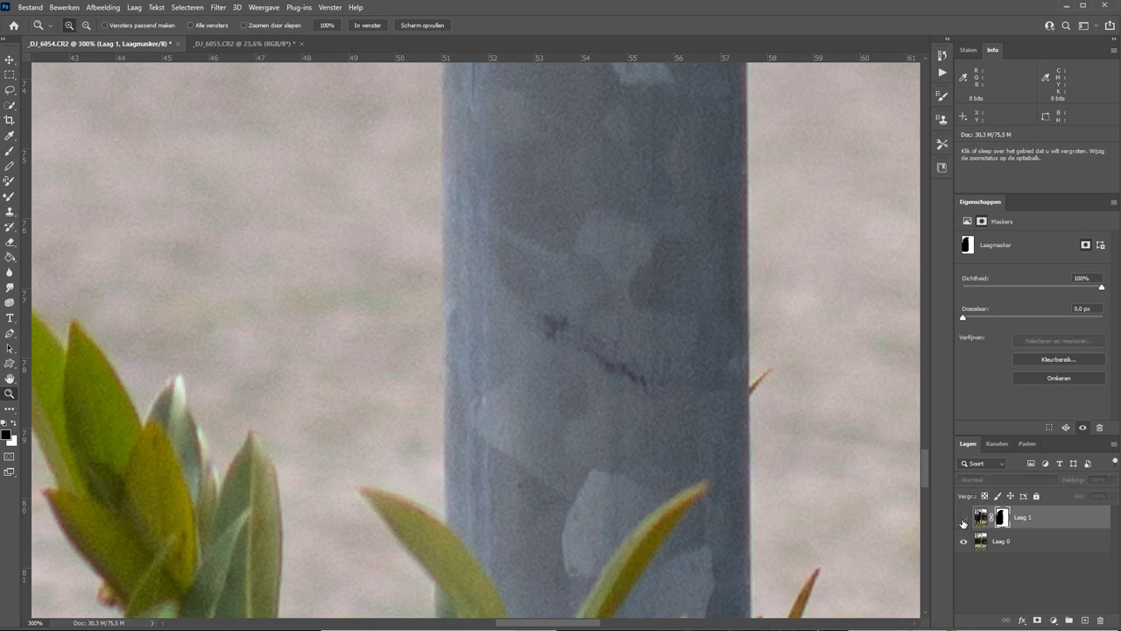
left_click(963, 520)
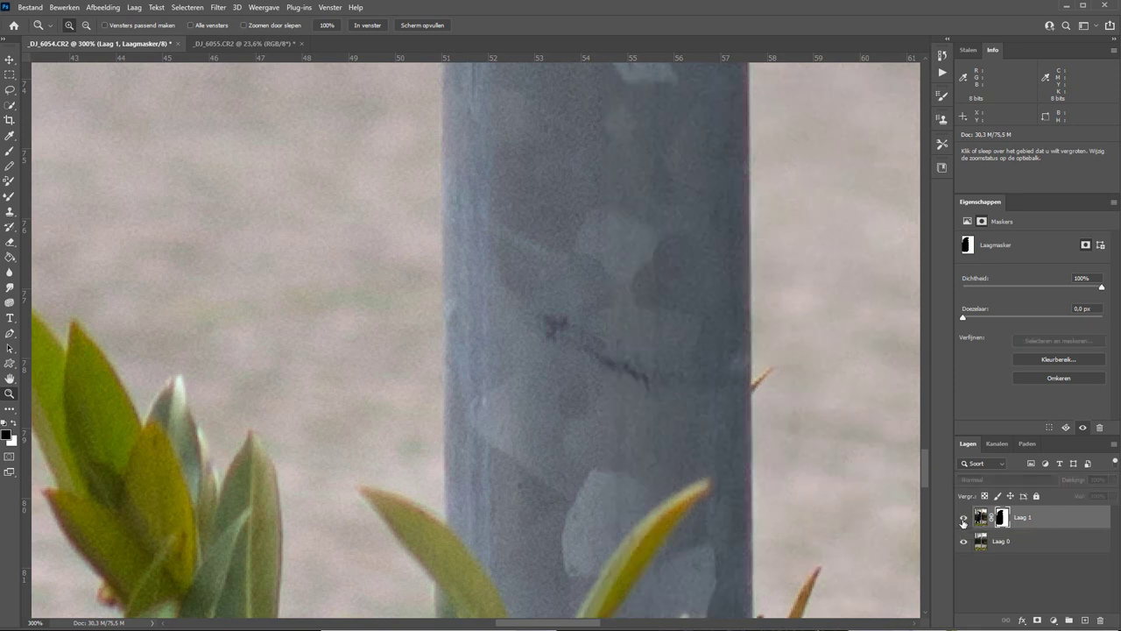
left_click(963, 521)
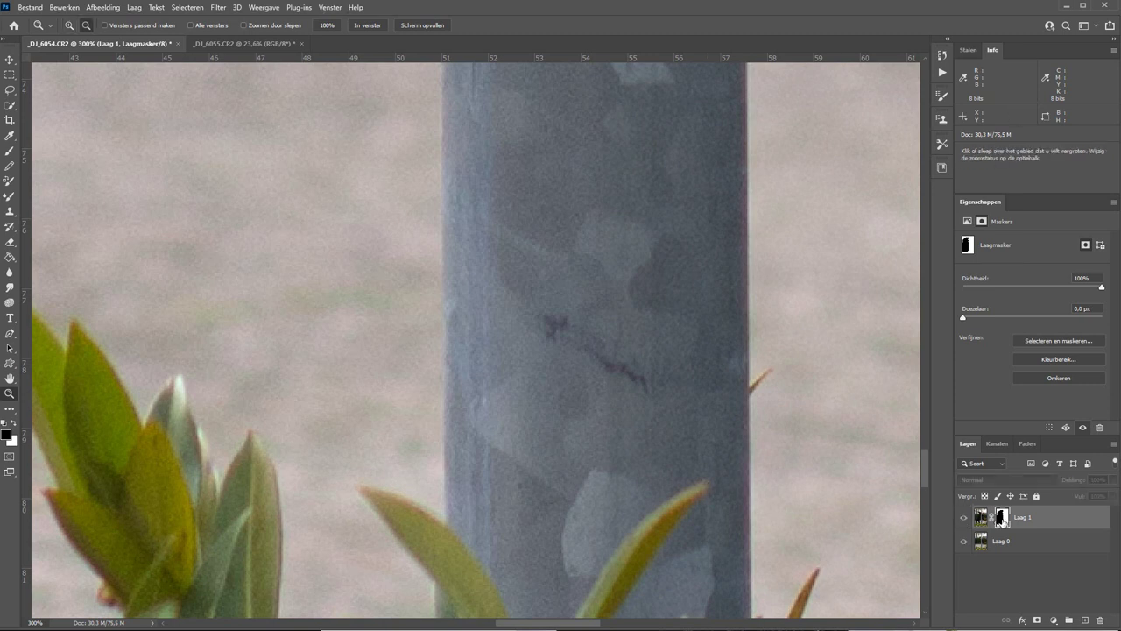
left_click(1002, 518, "alt")
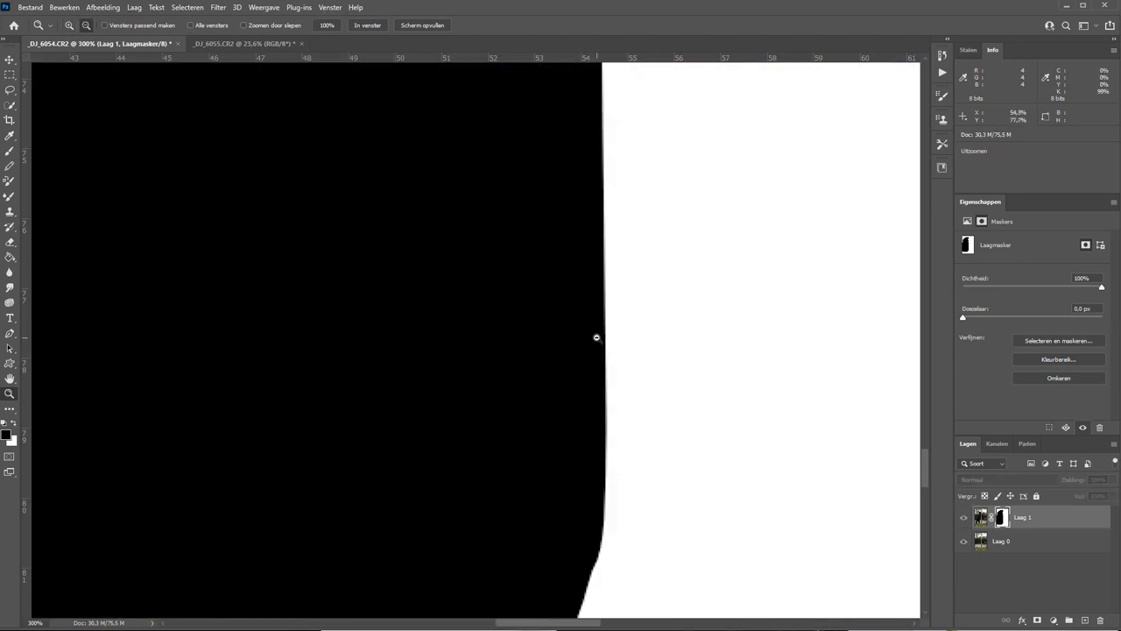
left_click(517, 340, "alt")
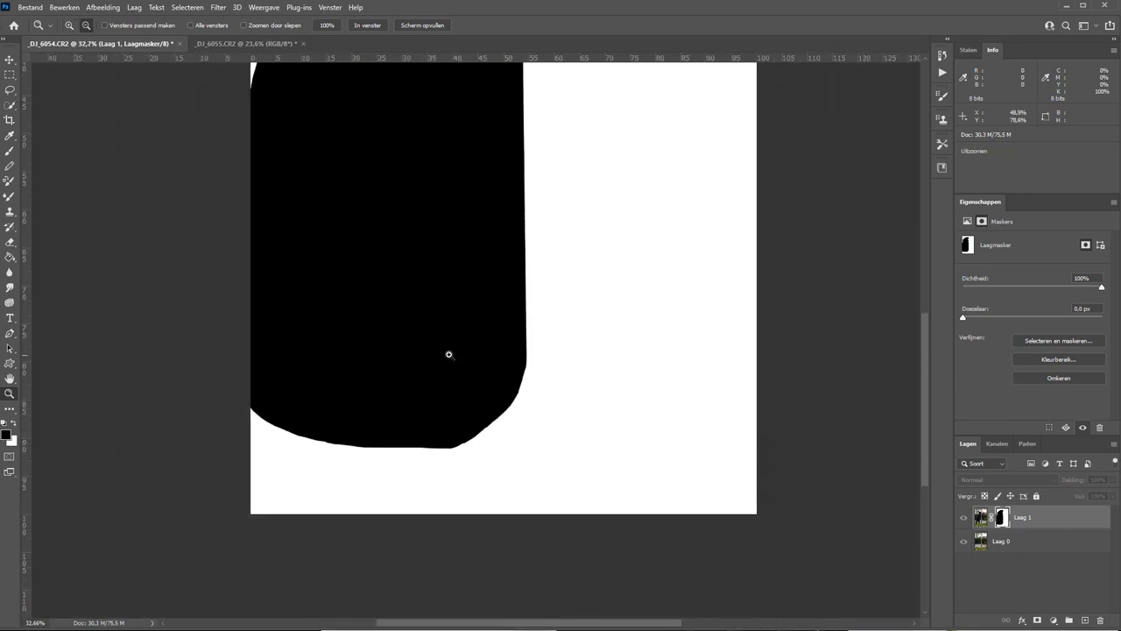
left_click_drag(449, 354, 633, 531)
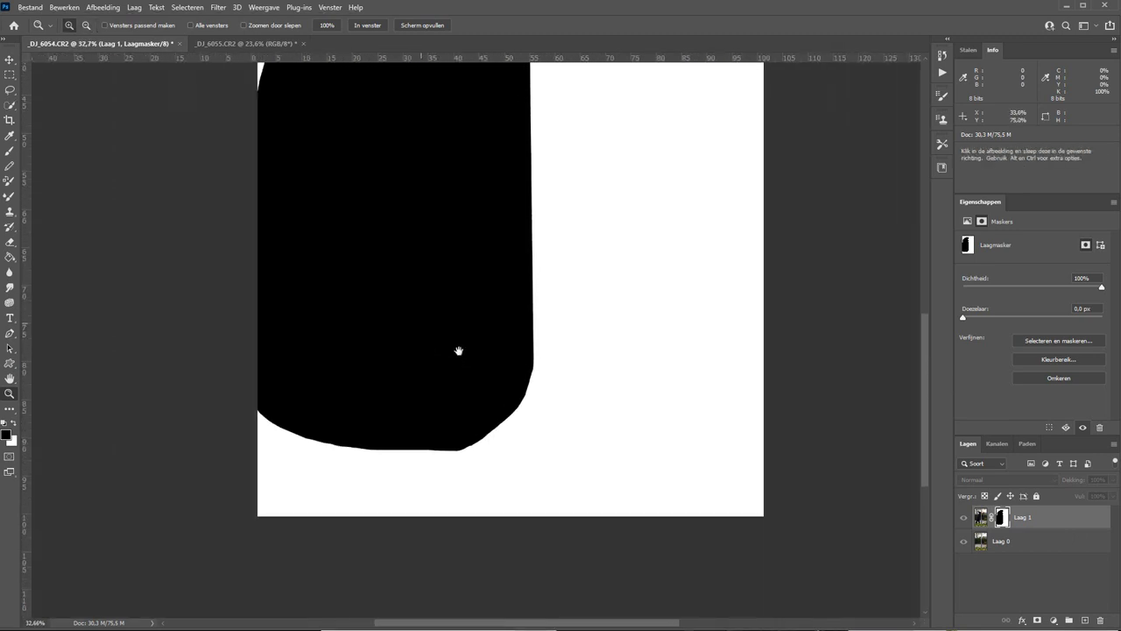
left_click_drag(578, 236, 580, 388)
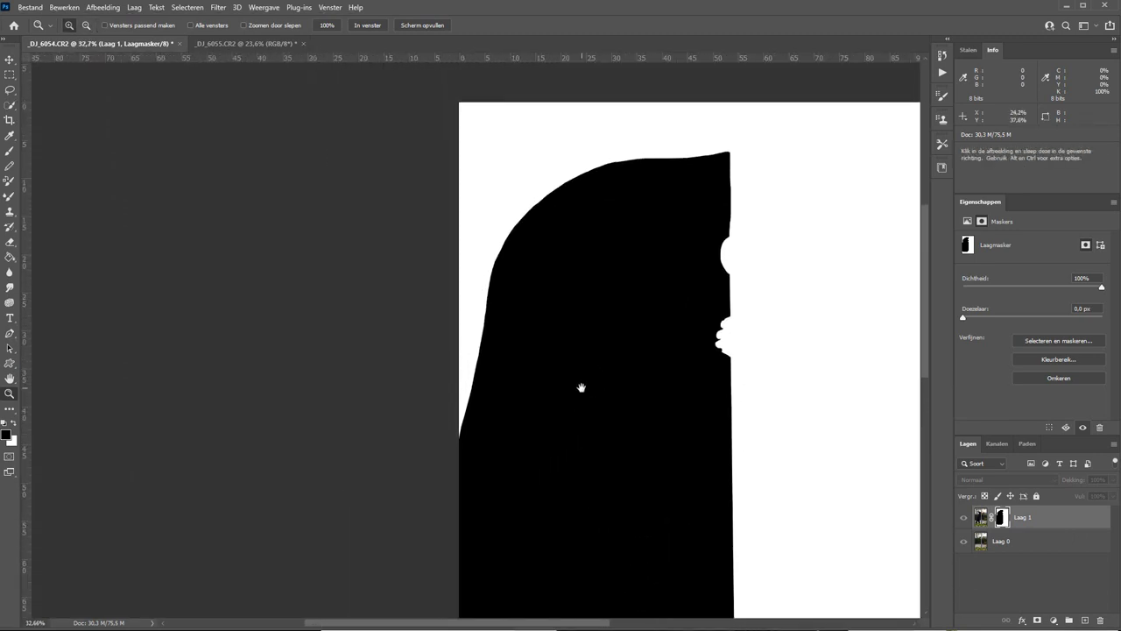
scroll(771, 283, "up", 3)
scroll(692, 279, "up", 2)
scroll(679, 276, "down", 1)
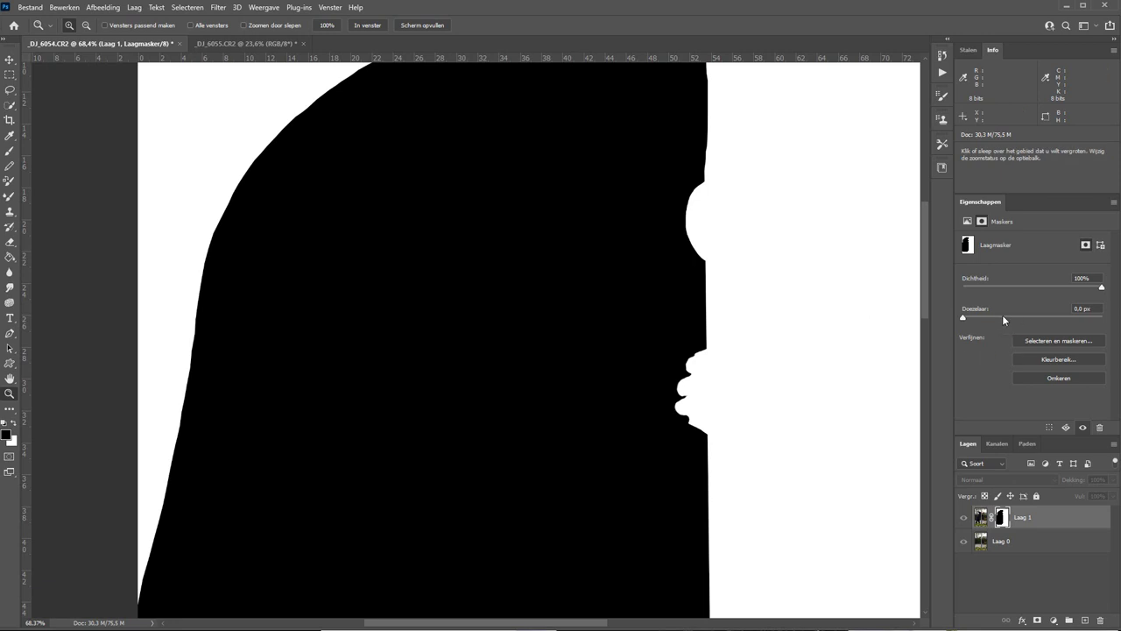
left_click_drag(1002, 314, 1023, 317)
left_click(964, 517)
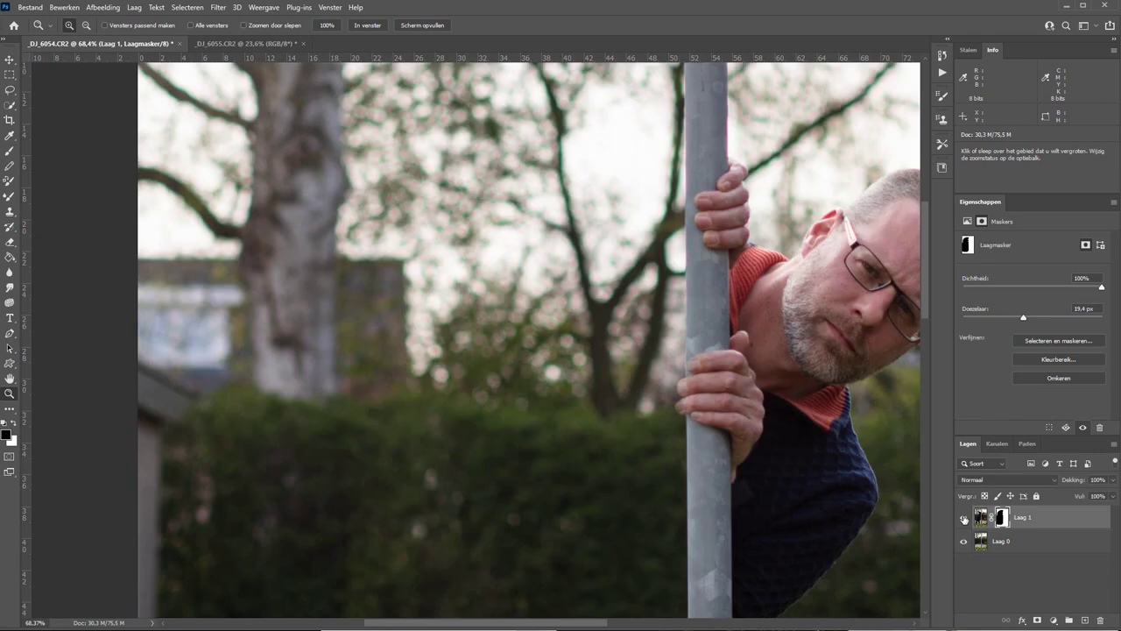
left_click_drag(631, 325, 744, 418)
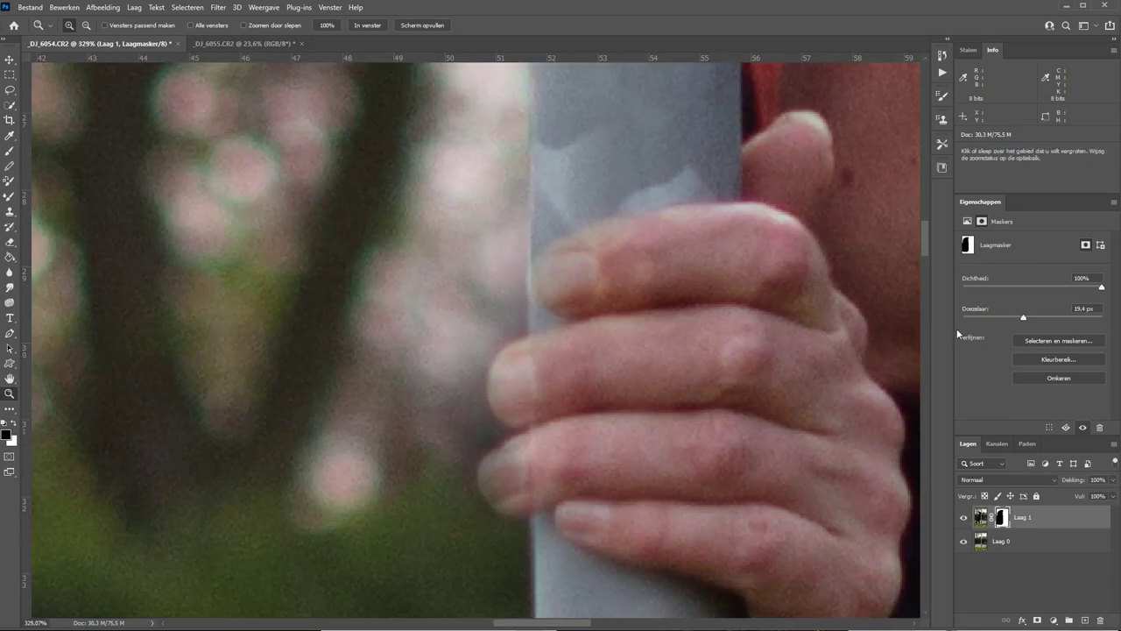
left_click_drag(968, 316, 933, 319)
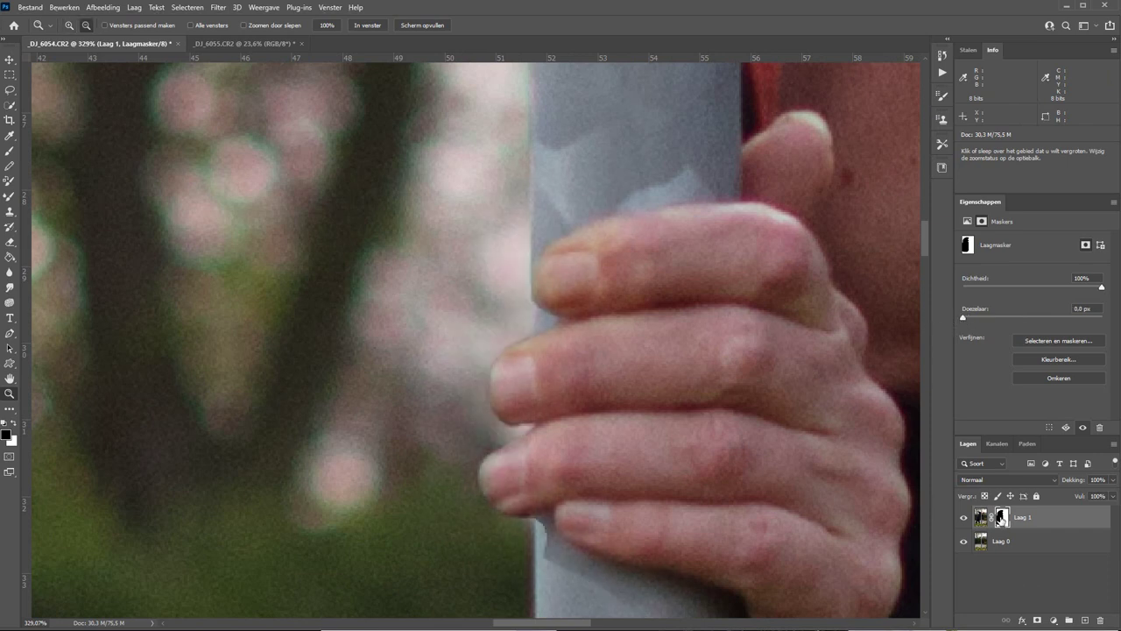
left_click(1003, 518, "alt")
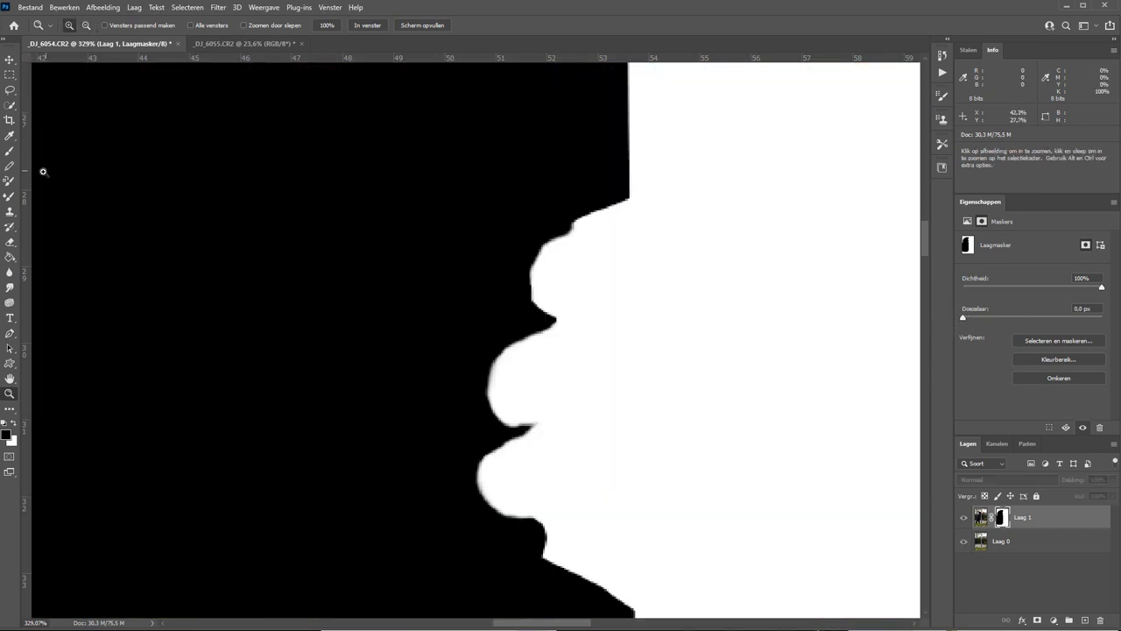
Step: Set a 70 px soft round brush with 0% hardness and paint black along the pole edge
left_click(10, 151)
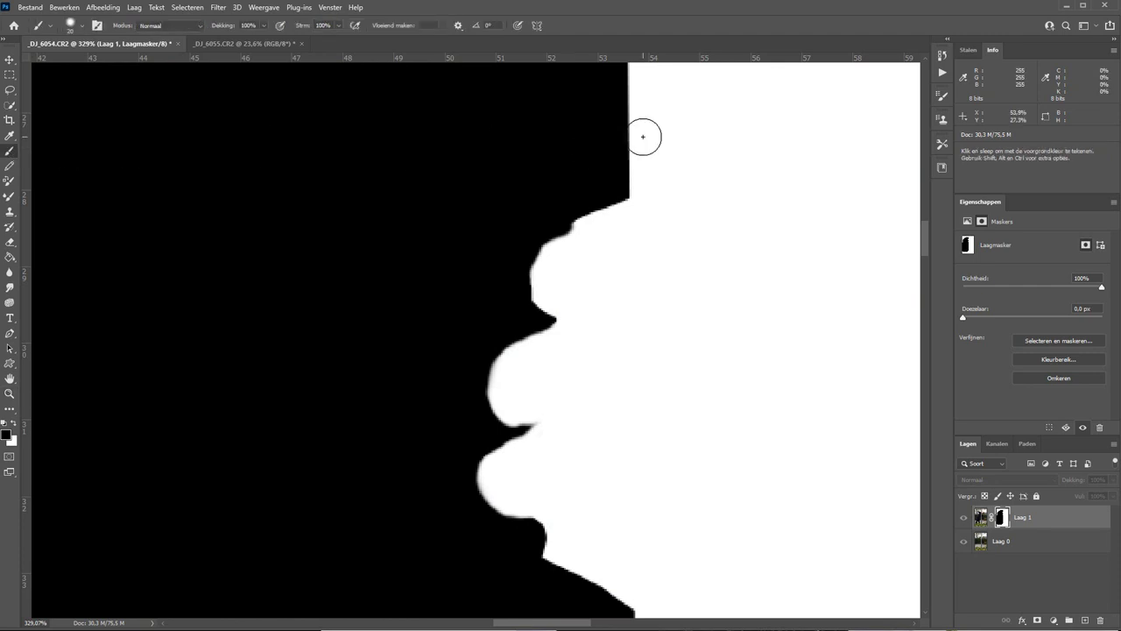
key("bracketright")
key("bracketright")
key("bracketright")
key("bracketright")
key("bracketright")
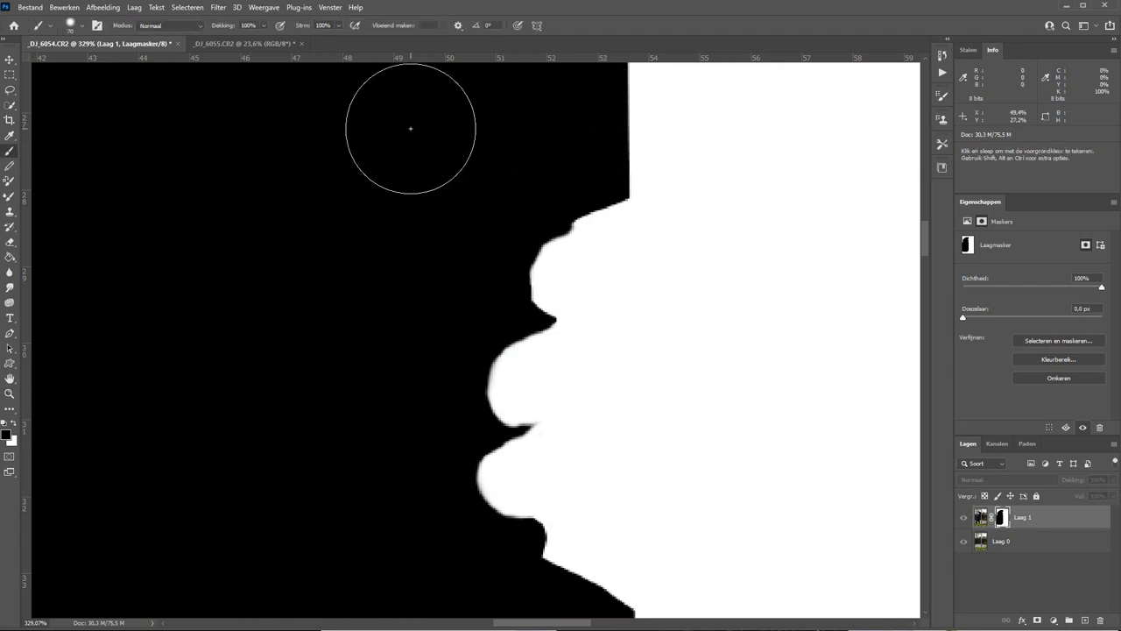
right_click(401, 146)
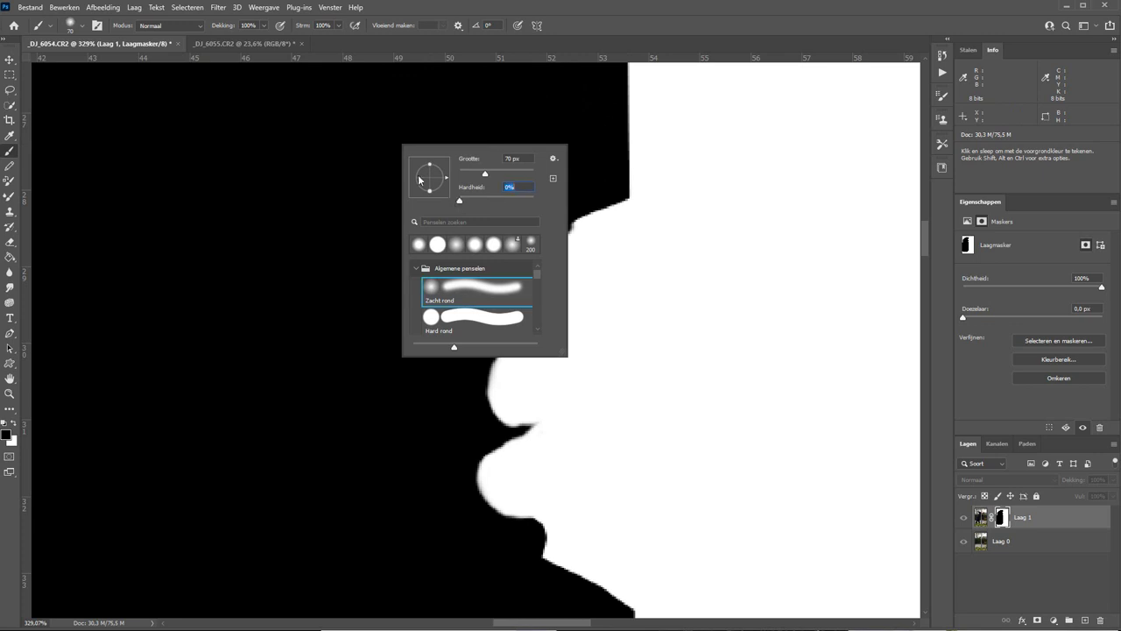
scroll(293, 374, "up", 5)
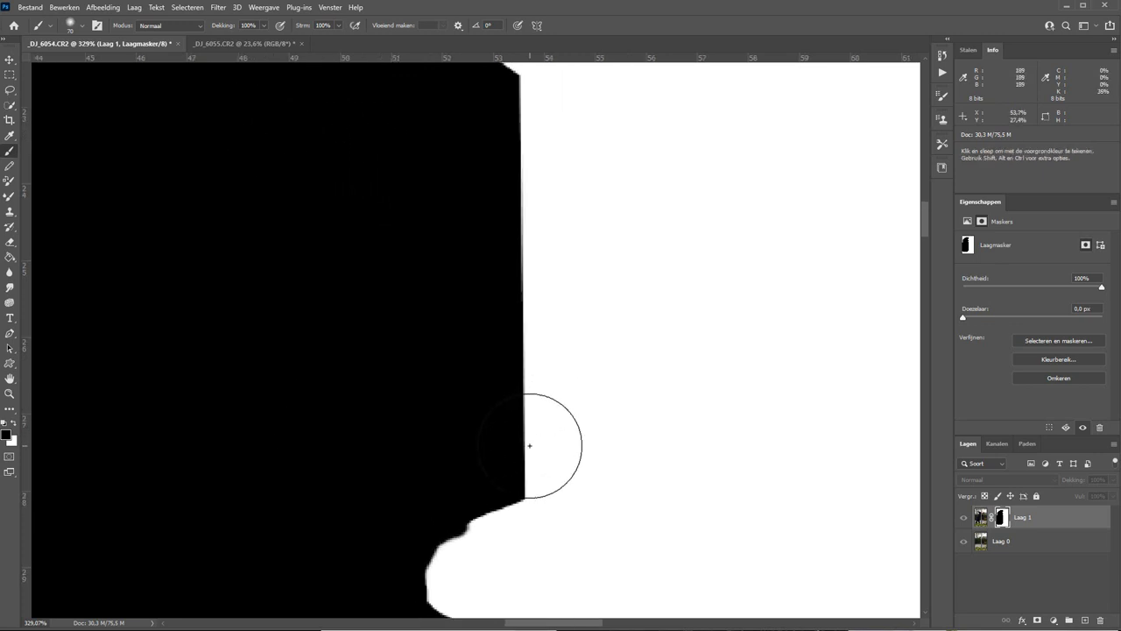
mouse_move(530, 447)
left_mouse_down()
mouse_move(526, 241)
mouse_move(501, 63)
left_mouse_up()
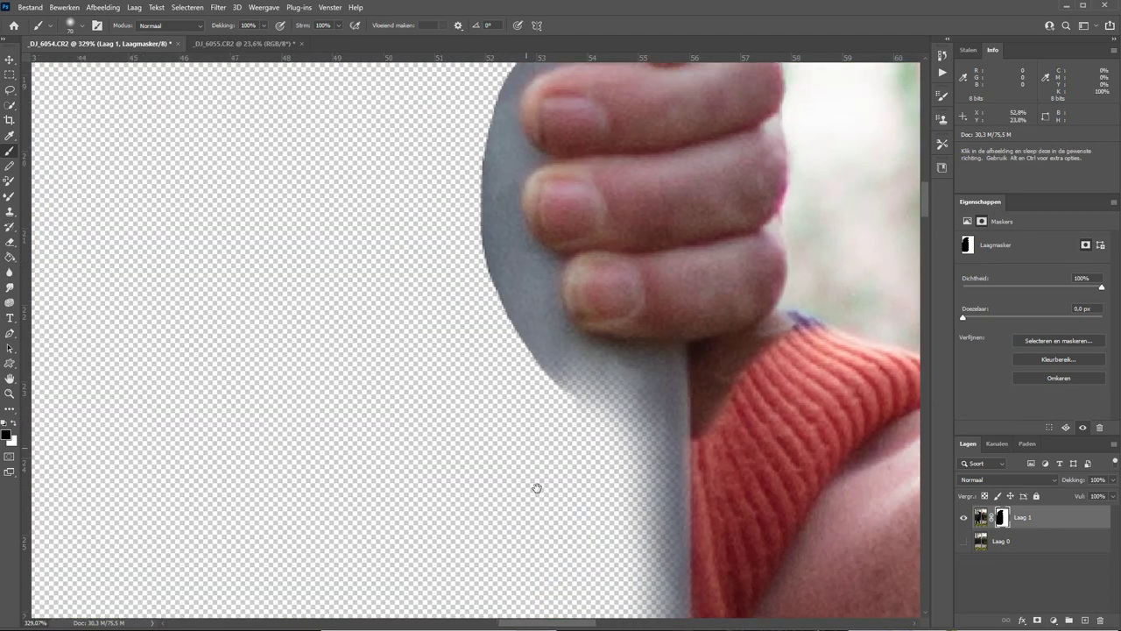
Step: Show the mask alone again and paint black along further mask edges, swapping colours with X
left_click_drag(537, 488, 551, 475)
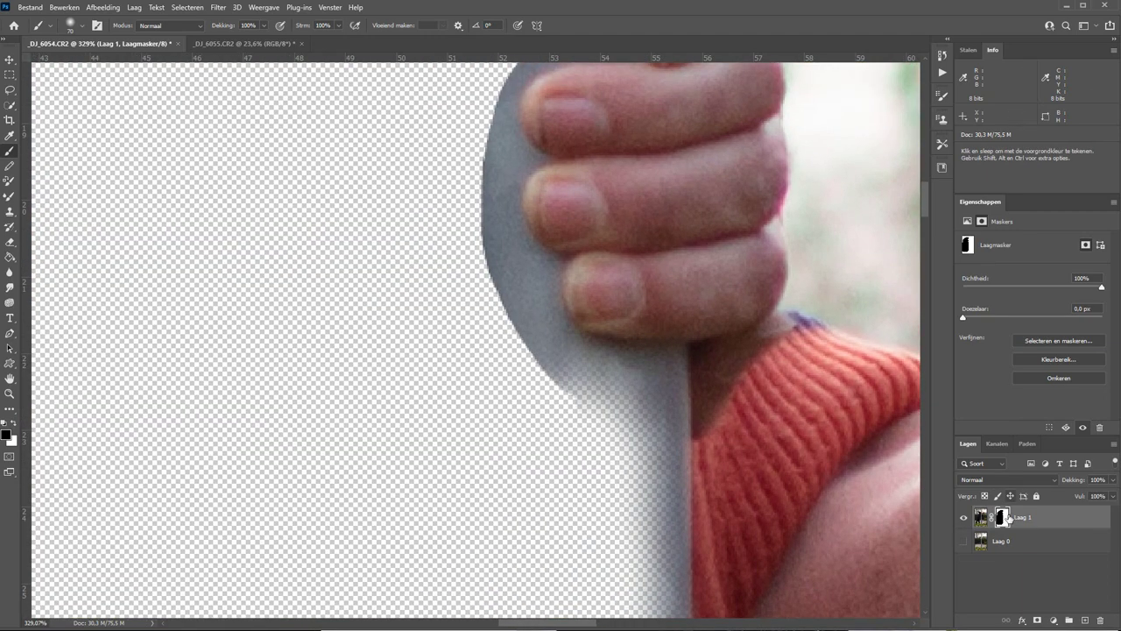
key("alt+backslash")
mouse_move(438, 270)
left_mouse_down()
mouse_move(441, 143)
mouse_move(408, 380)
mouse_move(473, 265)
mouse_move(543, 175)
mouse_move(554, 65)
left_mouse_up()
key("x")
key("x")
scroll(371, 212, "down", 3)
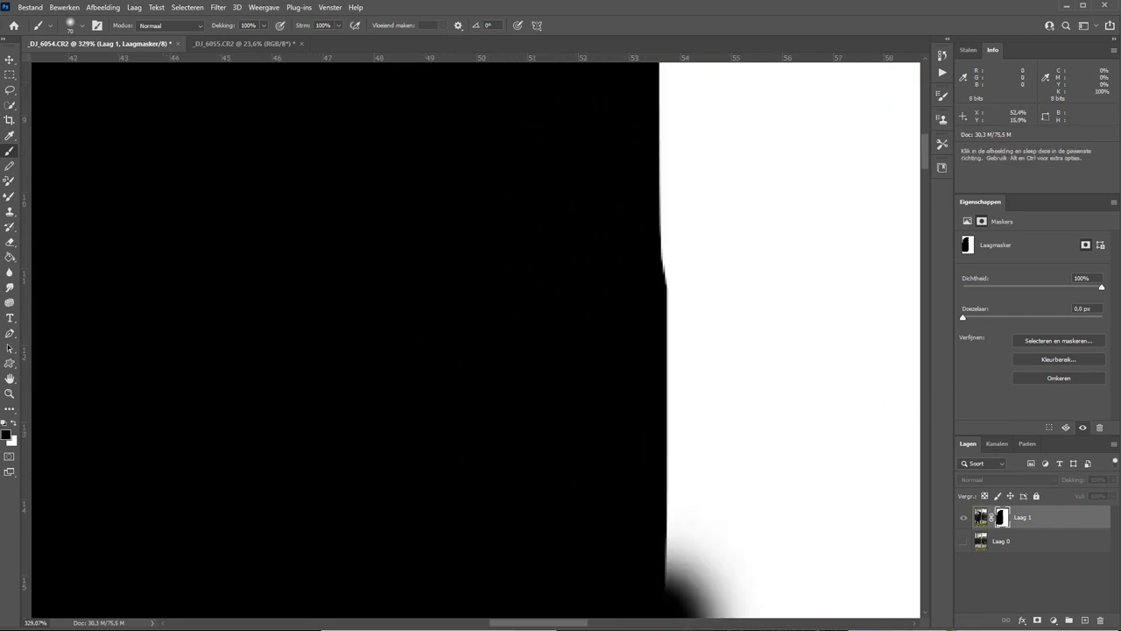
mouse_move(666, 560)
left_mouse_down()
mouse_move(671, 238)
mouse_move(656, 200)
mouse_move(656, 100)
mouse_move(399, 129)
left_mouse_up()
scroll(674, 213, "up", 2)
mouse_move(189, 149)
left_mouse_down()
mouse_move(41, 220)
mouse_move(626, 130)
mouse_move(566, 160)
mouse_move(430, 280)
mouse_move(362, 380)
mouse_move(305, 521)
mouse_move(306, 569)
mouse_move(293, 560)
left_mouse_up()
Step: Paint black over the white wedge along the silhouette's left edge
scroll(553, 113, "down", 3)
scroll(596, 242, "down", 2)
scroll(598, 243, "down", 2)
scroll(598, 243, "down", 1)
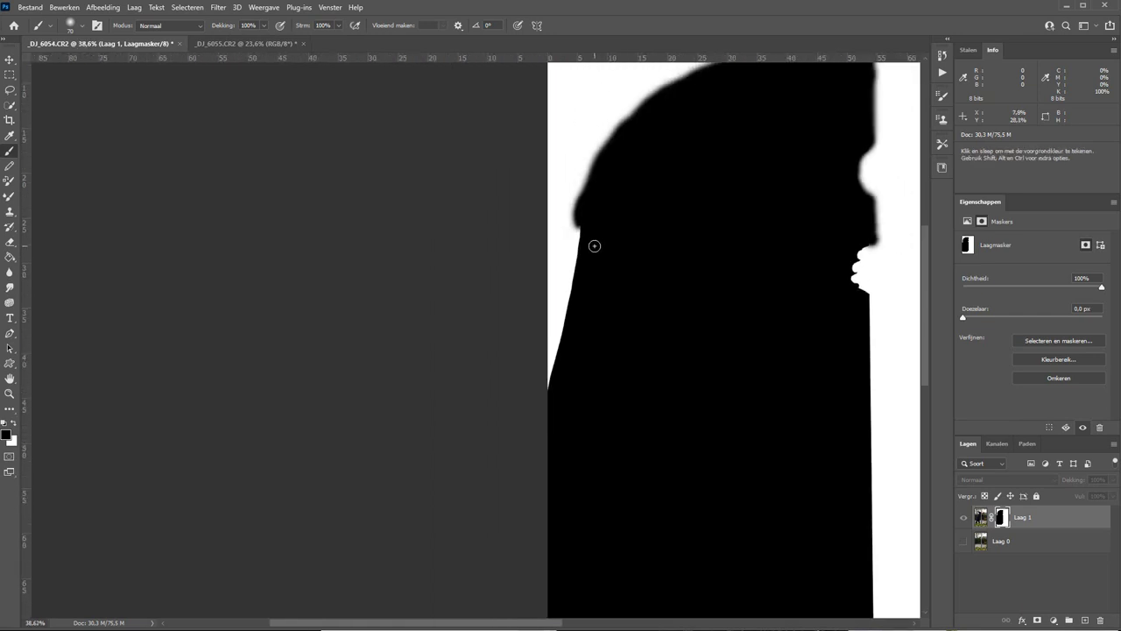
mouse_move(582, 230)
left_mouse_down()
mouse_move(558, 365)
mouse_move(556, 308)
mouse_move(547, 465)
left_mouse_up()
scroll(547, 465, "down", 5)
scroll(547, 465, "right", 2)
scroll(458, 355, "down", 2)
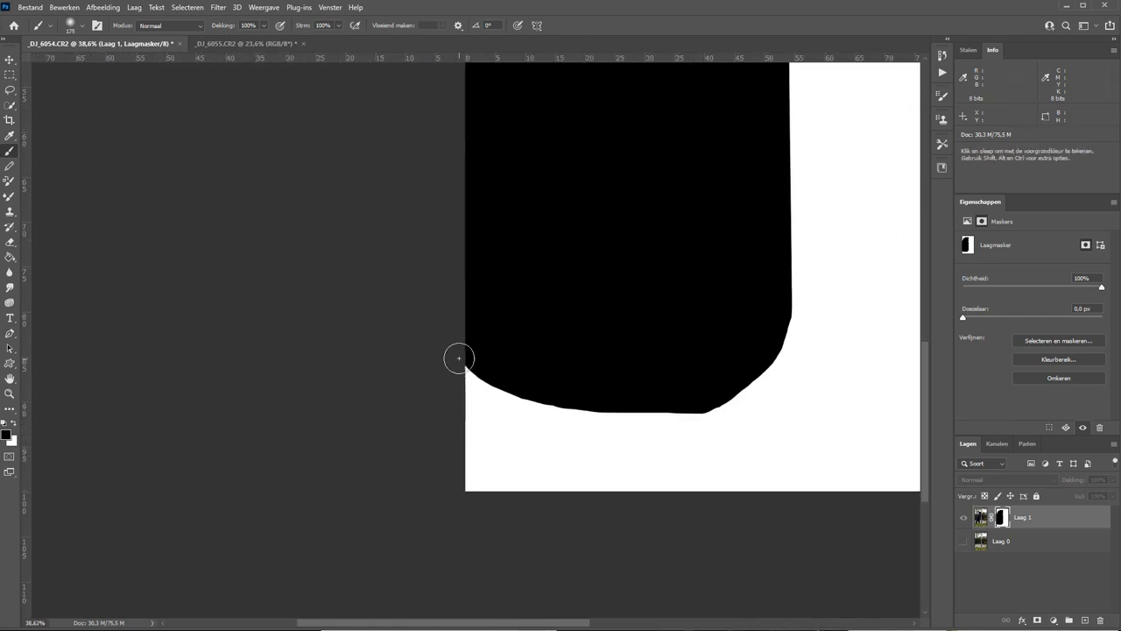
mouse_move(458, 356)
left_mouse_down()
mouse_move(570, 406)
mouse_move(721, 407)
mouse_move(785, 327)
mouse_move(791, 120)
left_mouse_up()
Step: Paint black up the right mask edge and under the hand with a smaller brush
scroll(786, 349, "up", 4)
left_click_drag(787, 349, 784, 155)
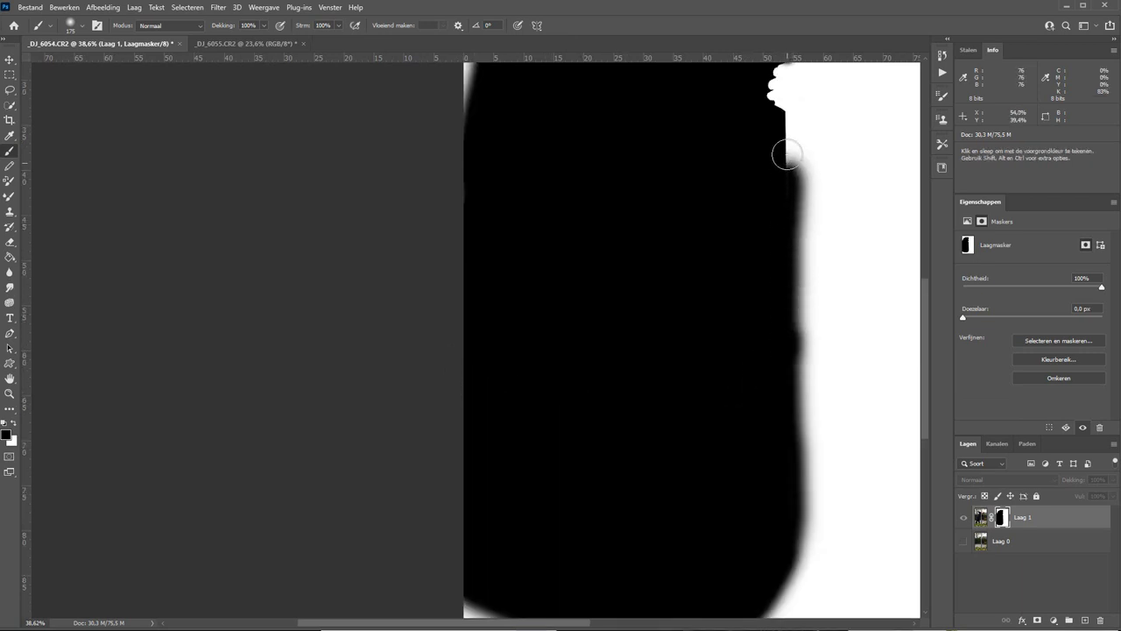
scroll(798, 110, "up", 4)
scroll(799, 115, "up", 1)
scroll(756, 190, "up", 3)
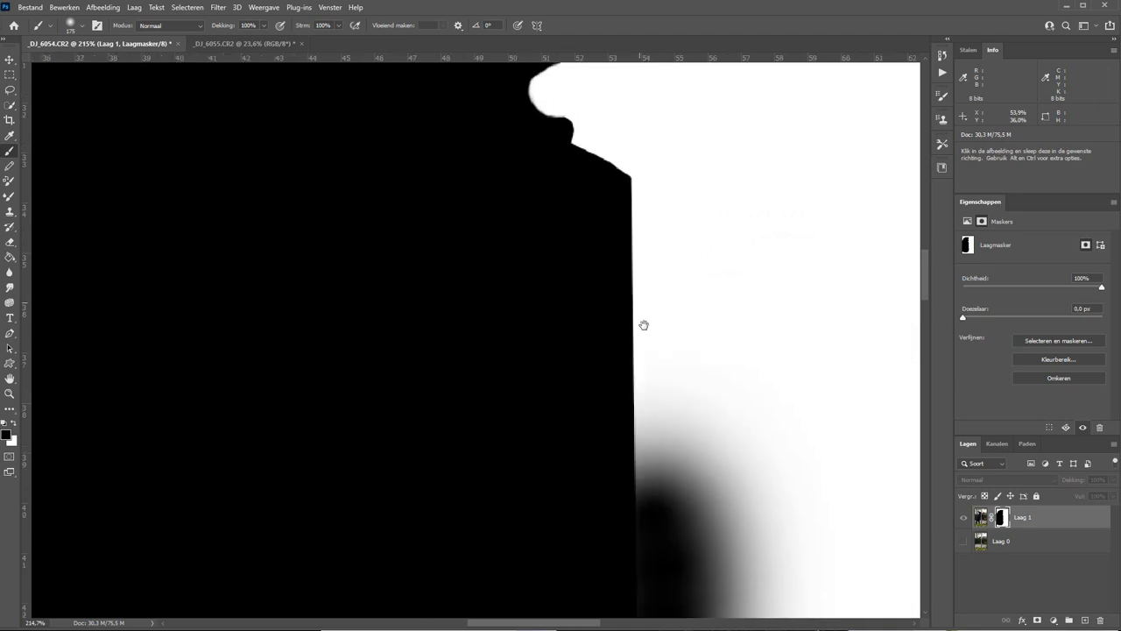
mouse_move(643, 324)
left_mouse_down()
mouse_move(634, 426)
mouse_move(646, 536)
left_mouse_up()
key("bracketleft")
key("bracketleft")
key("bracketleft")
left_click_drag(648, 289, 649, 256)
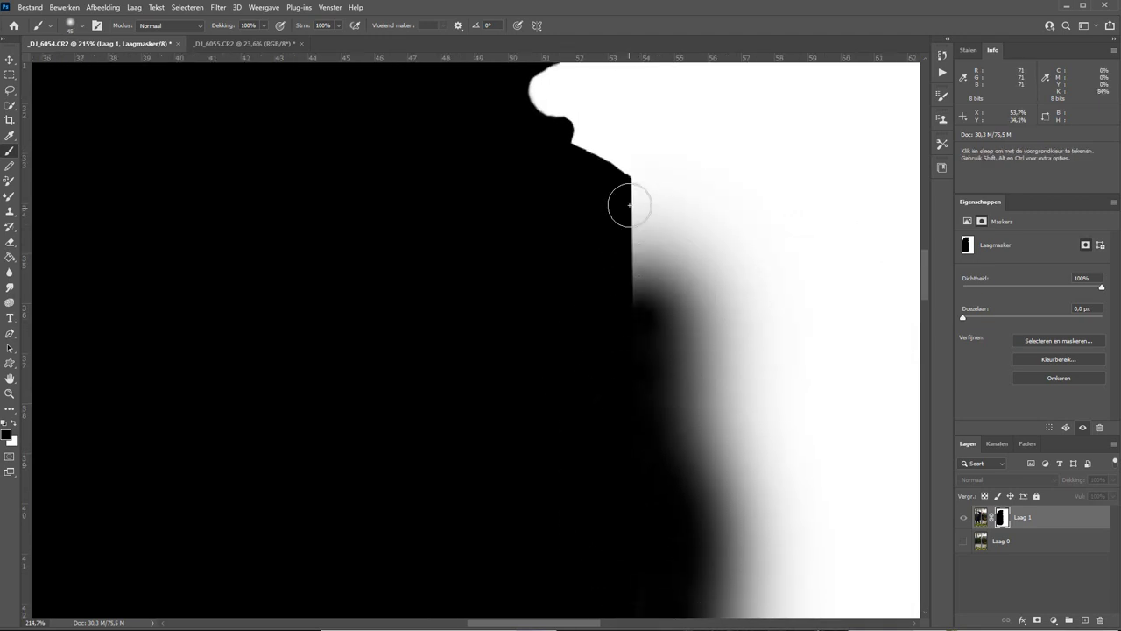
mouse_move(629, 205)
left_mouse_down()
mouse_move(643, 283)
mouse_move(615, 193)
left_mouse_up()
Step: Leave the mask view and make Laag 0 visible so the street background shows again
left_click(962, 522)
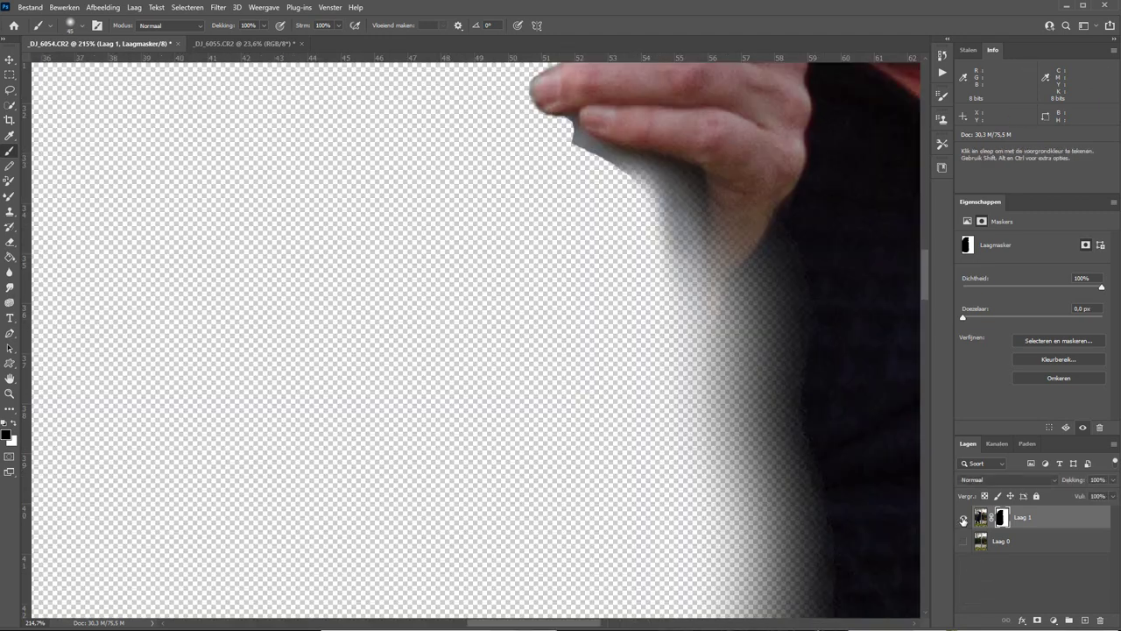
left_click(963, 542)
scroll(651, 188, "up", 3)
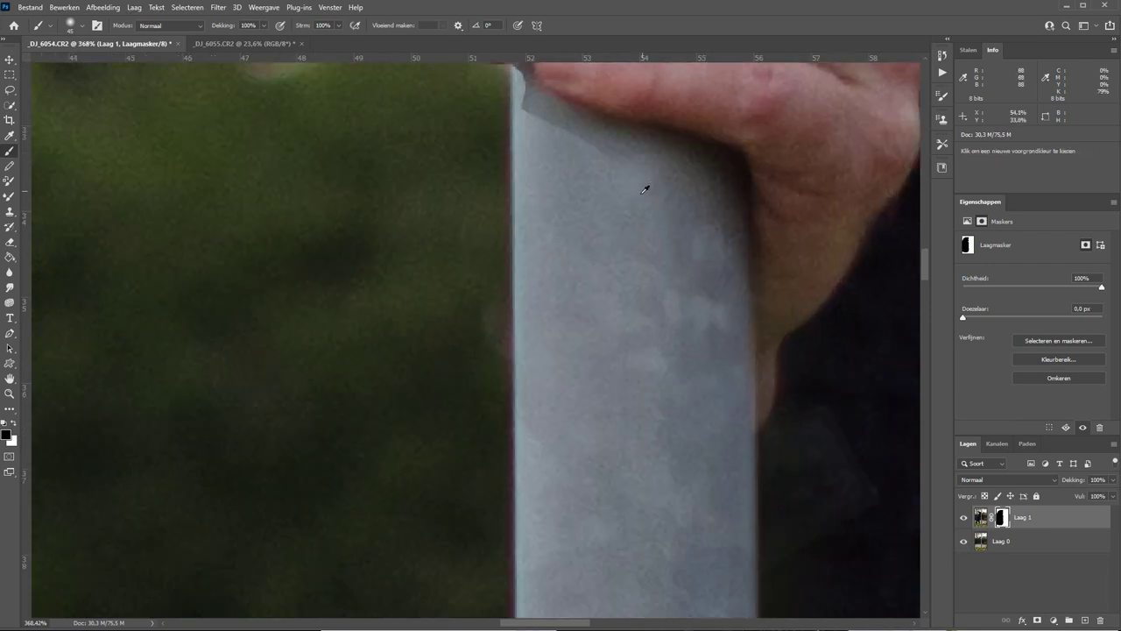
scroll(625, 475, "up", 2)
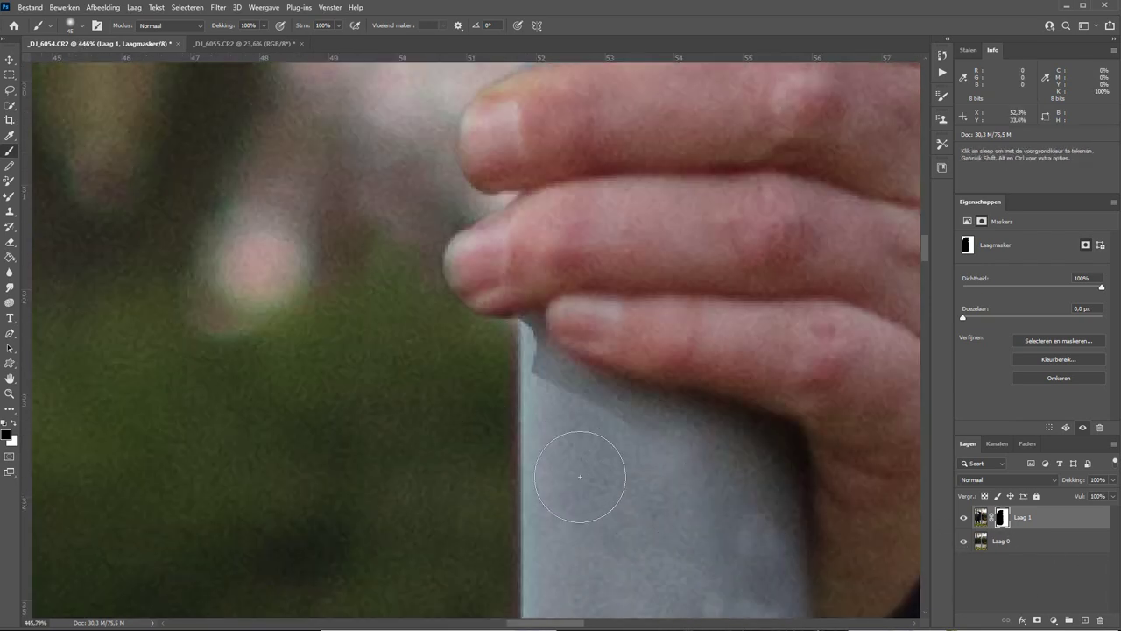
Step: With a smaller brush, paint away the dark patch beside the pole under the fingers
key("bracketleft")
key("bracketleft")
left_click_drag(613, 413, 515, 351)
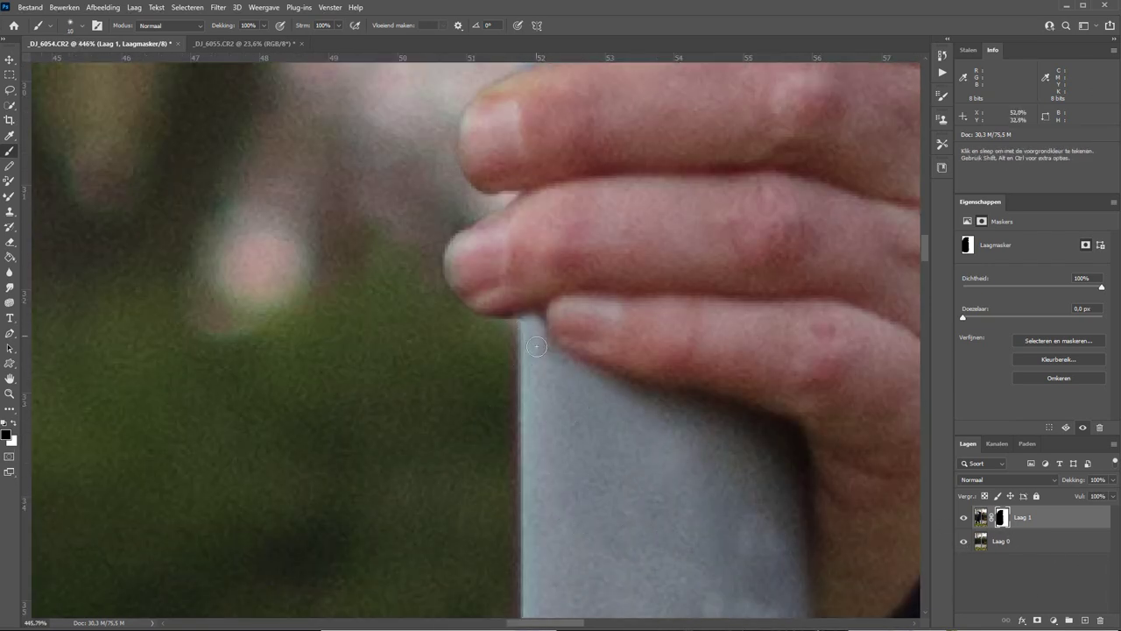
scroll(545, 367, "down", 3)
scroll(561, 391, "down", 10)
scroll(526, 320, "down", 9)
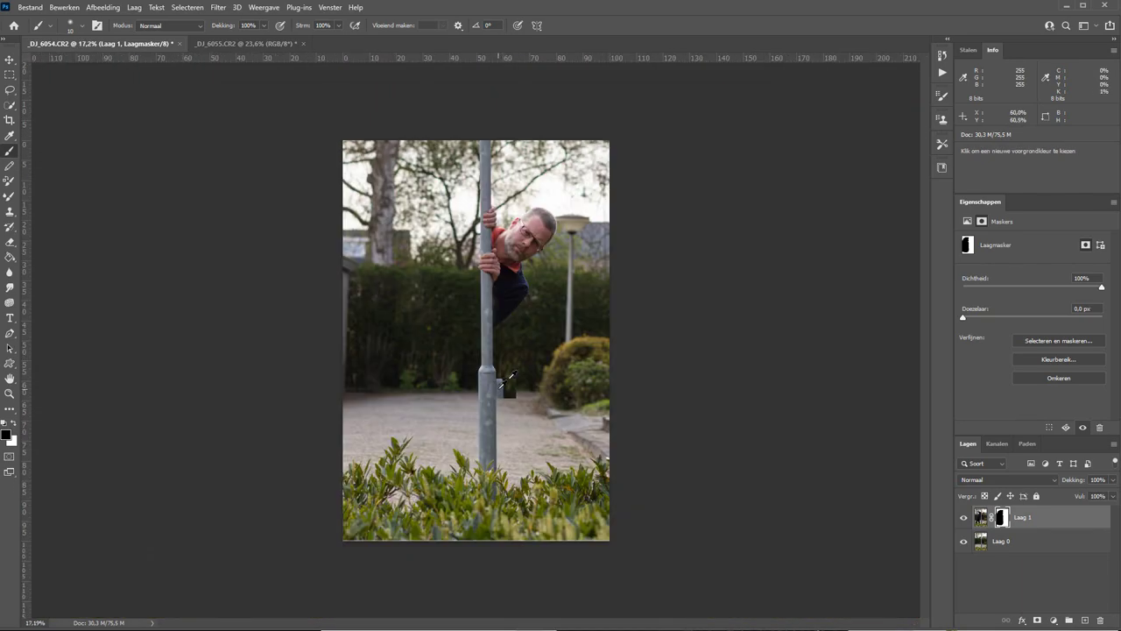
scroll(507, 376, "up", 2)
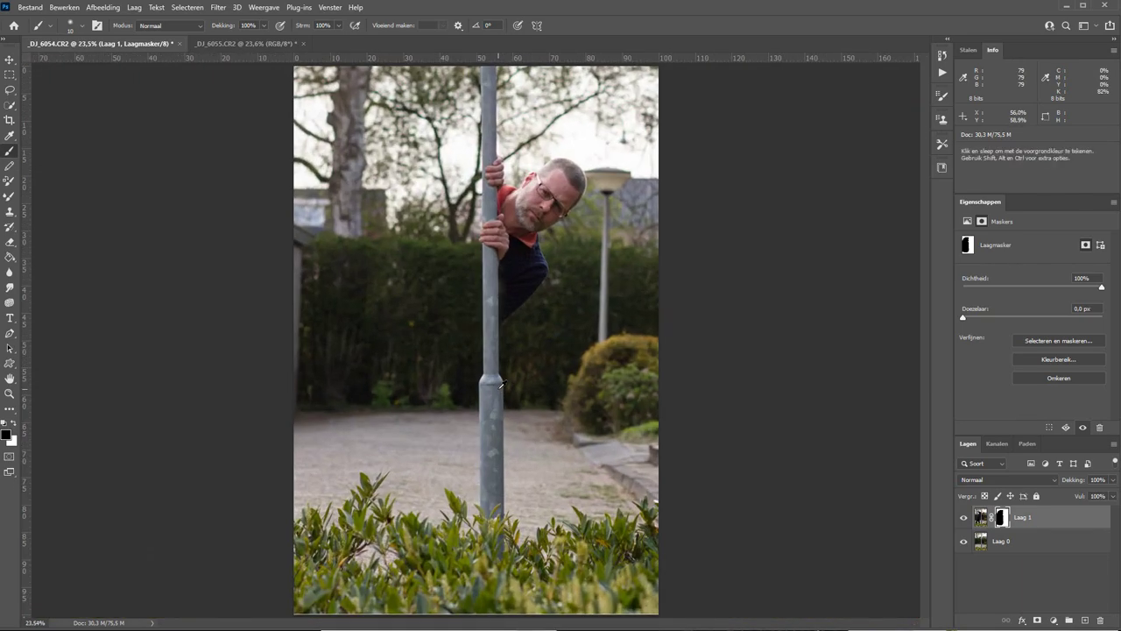